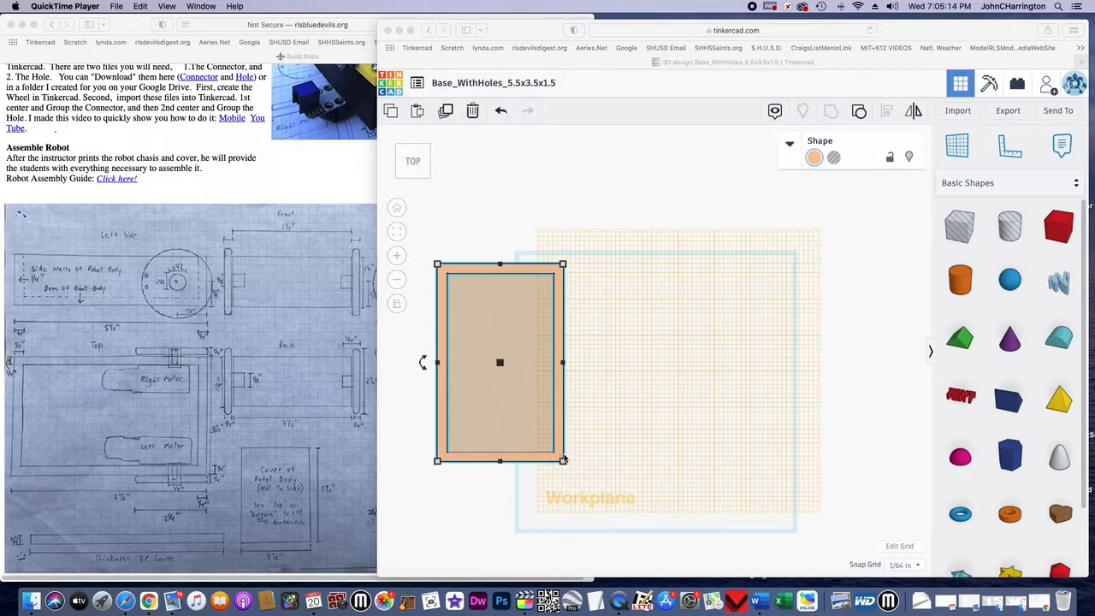
Step: Add a box to the workplane beside the tan base and set its length to 5.5 inches
{"action": "left_click", "coordinate": [563, 462]}
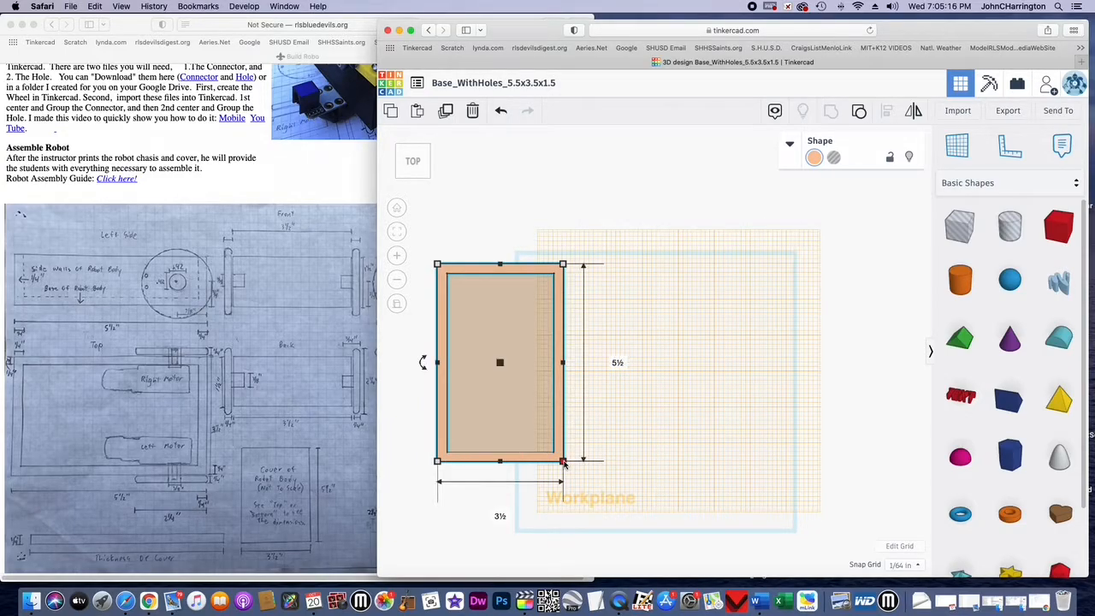
{"action": "left_click", "coordinate": [714, 369]}
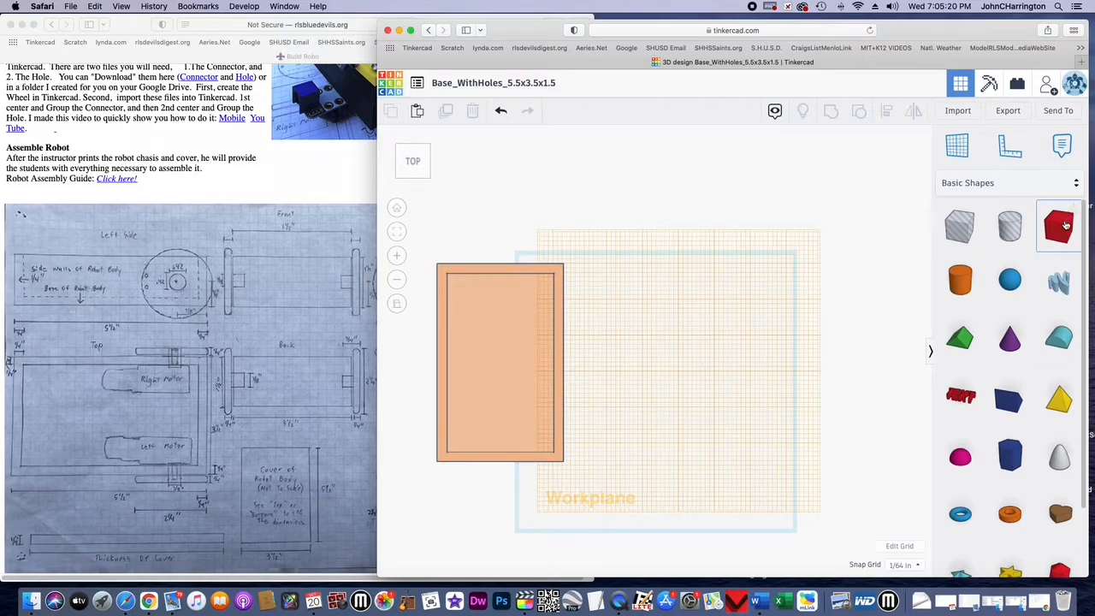
{"action": "left_click_drag", "start_coordinate": [1063, 225], "coordinate": [663, 285]}
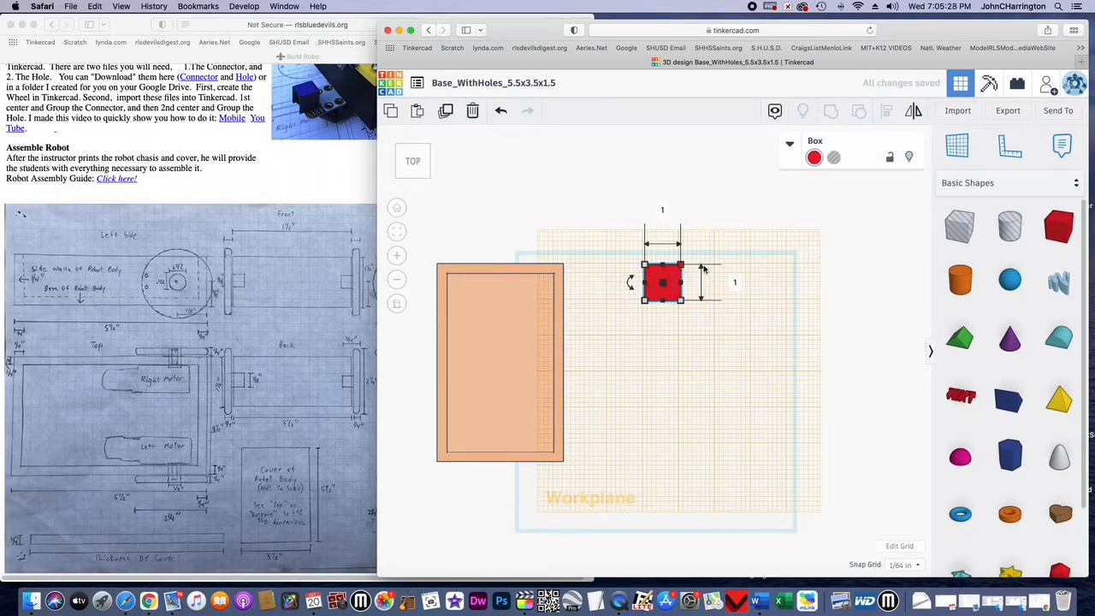
{"action": "left_click", "coordinate": [734, 283]}
{"action": "type", "text": "5.5"}
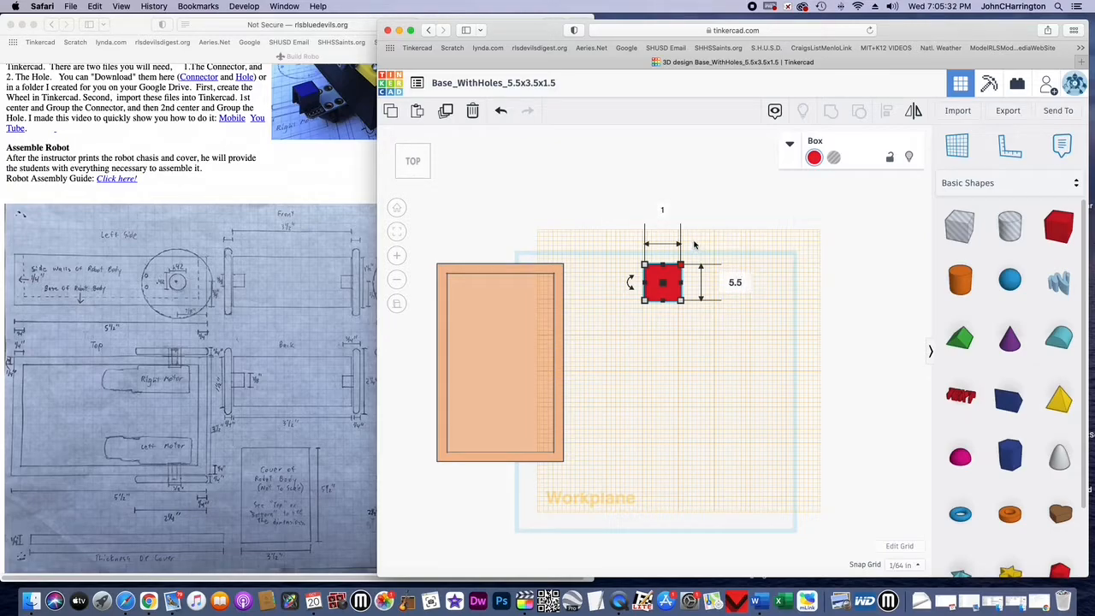
{"action": "key", "text": "Return"}
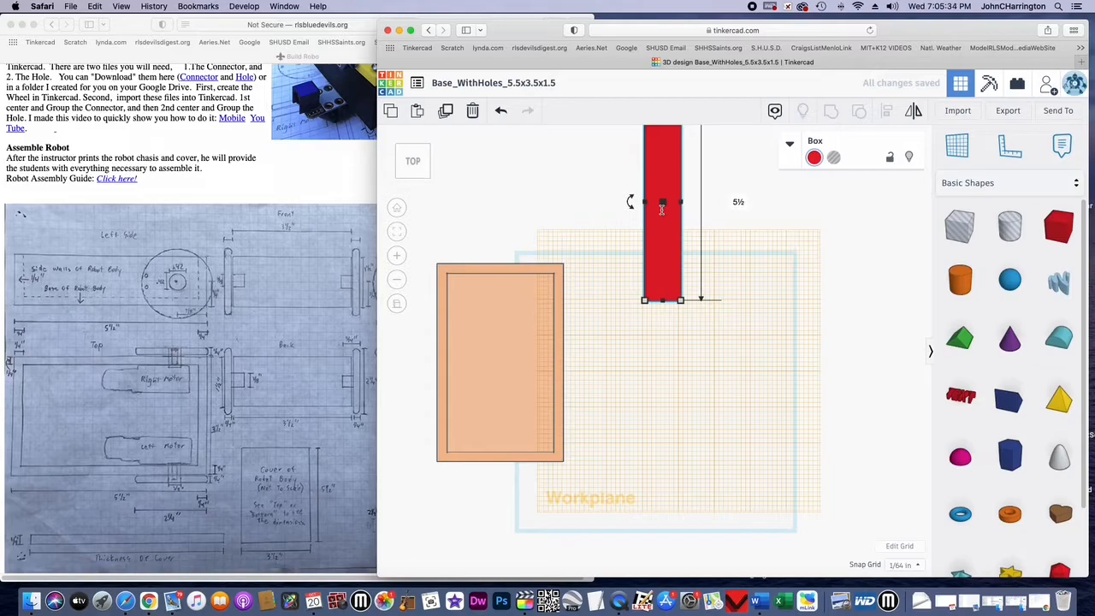
Step: Set the red box's width to 3.5 inches and move it alongside the tan base
{"action": "mouse_move", "coordinate": [680, 300]}
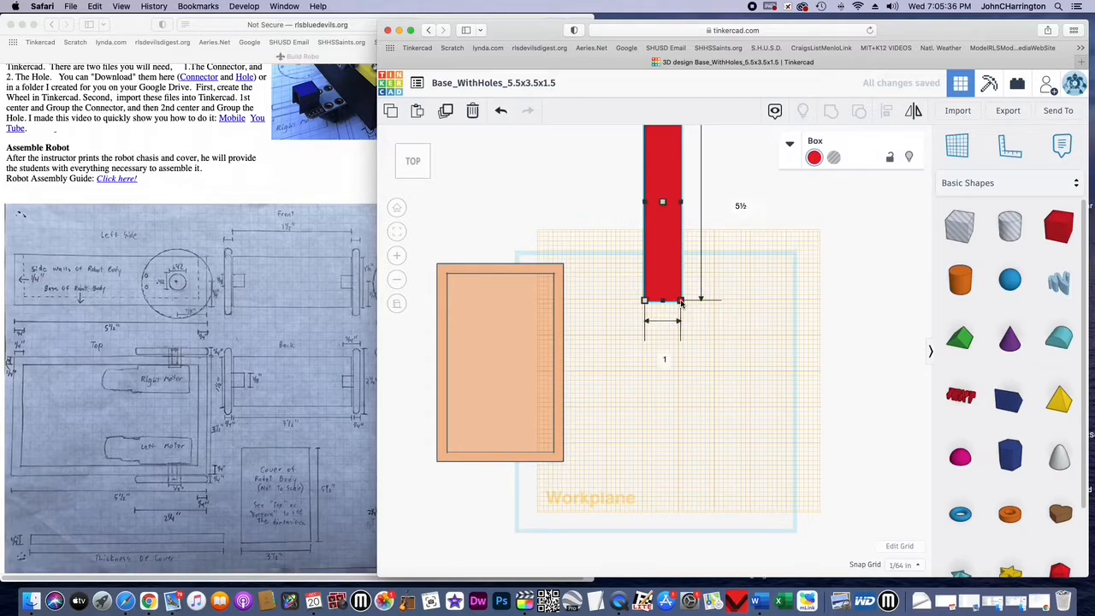
{"action": "left_click", "coordinate": [662, 355]}
{"action": "type", "text": "3.5"}
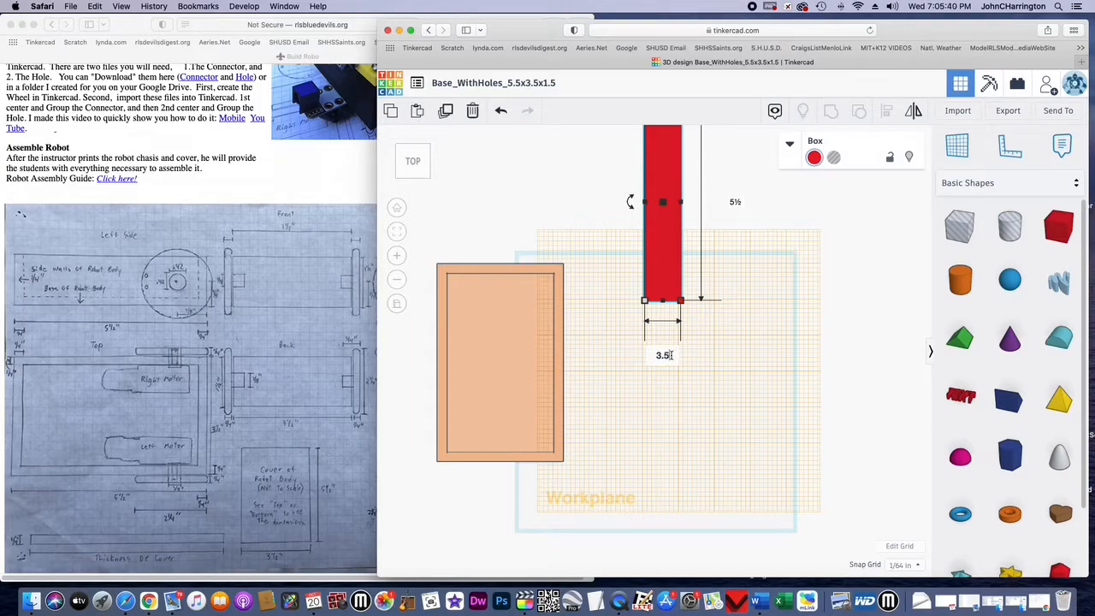
{"action": "key", "text": "Return"}
{"action": "left_click_drag", "start_coordinate": [707, 295], "coordinate": [664, 433]}
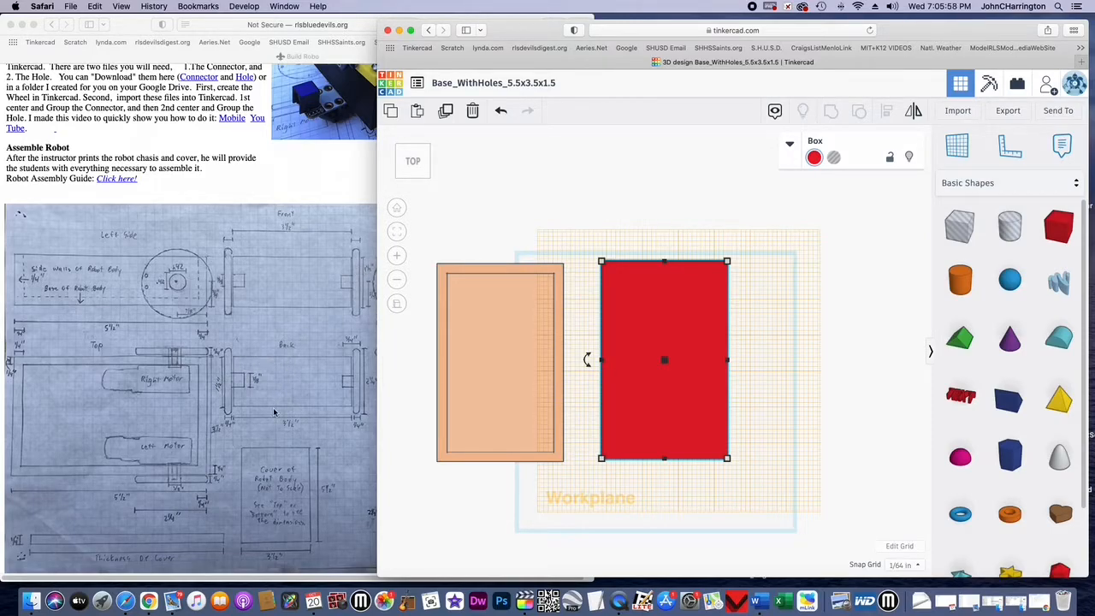
Step: Place the workplane on the red box's front face and set the box's height to 1.5 inches
{"action": "left_click", "coordinate": [414, 173]}
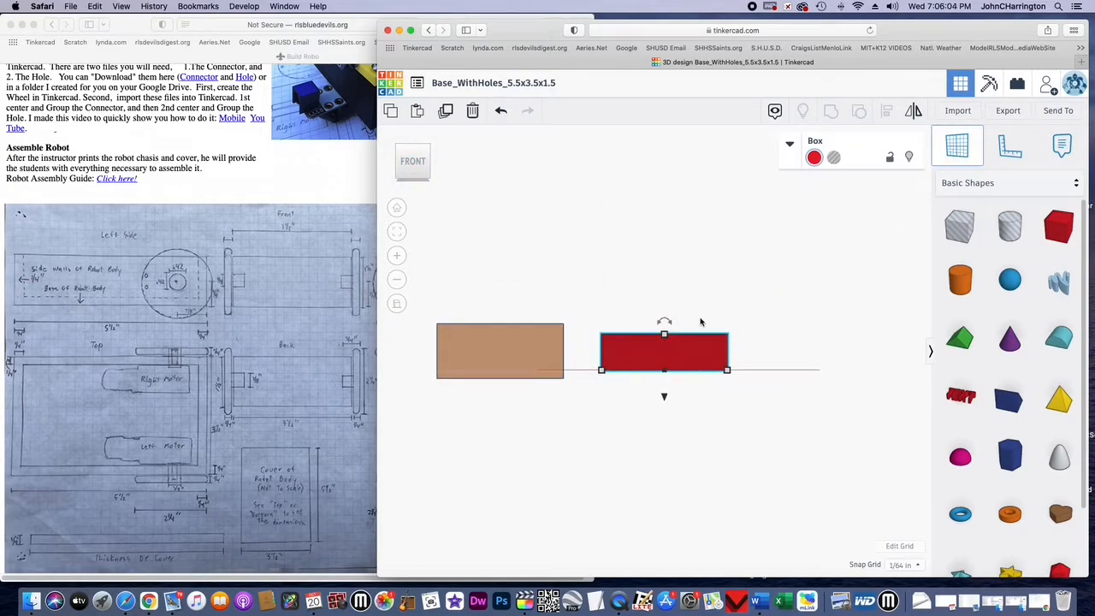
{"action": "left_click", "coordinate": [681, 353]}
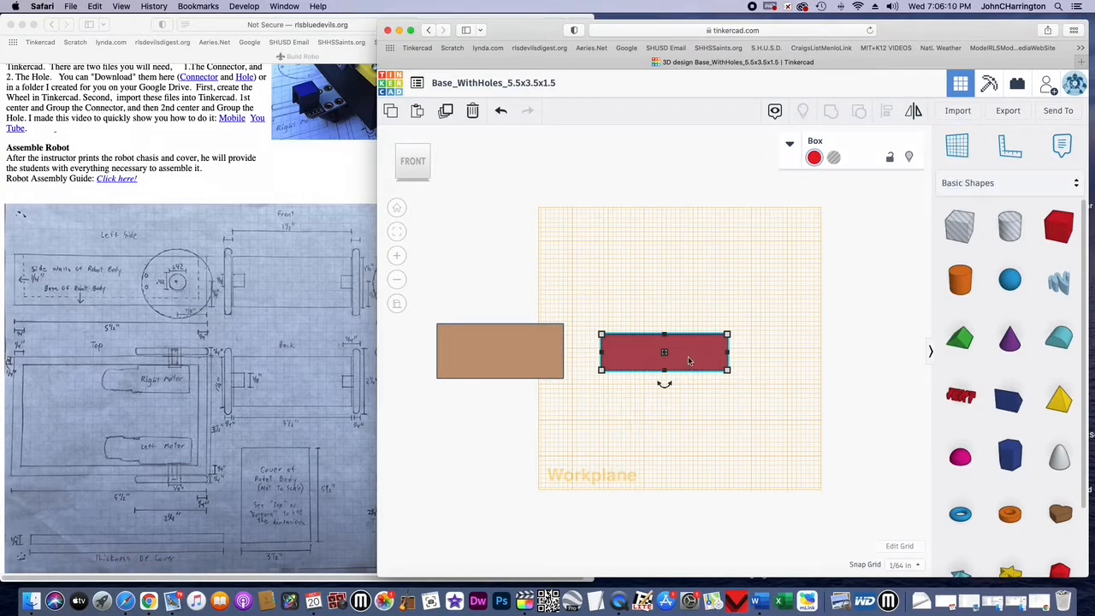
{"action": "mouse_move", "coordinate": [726, 335]}
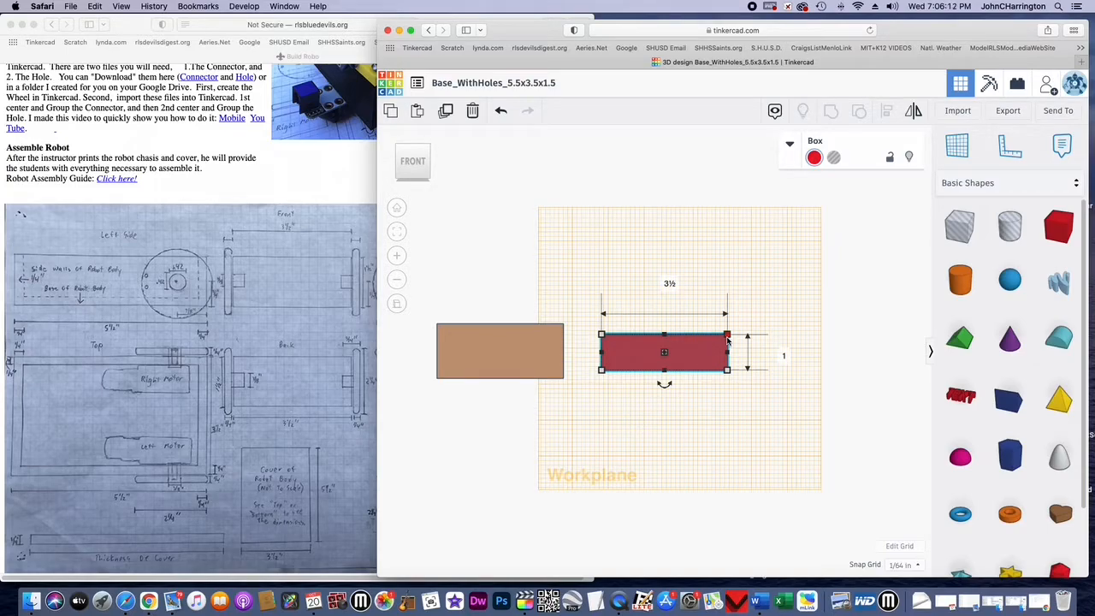
{"action": "left_click", "coordinate": [781, 352]}
{"action": "type", "text": "1.5"}
{"action": "key", "text": "Return"}
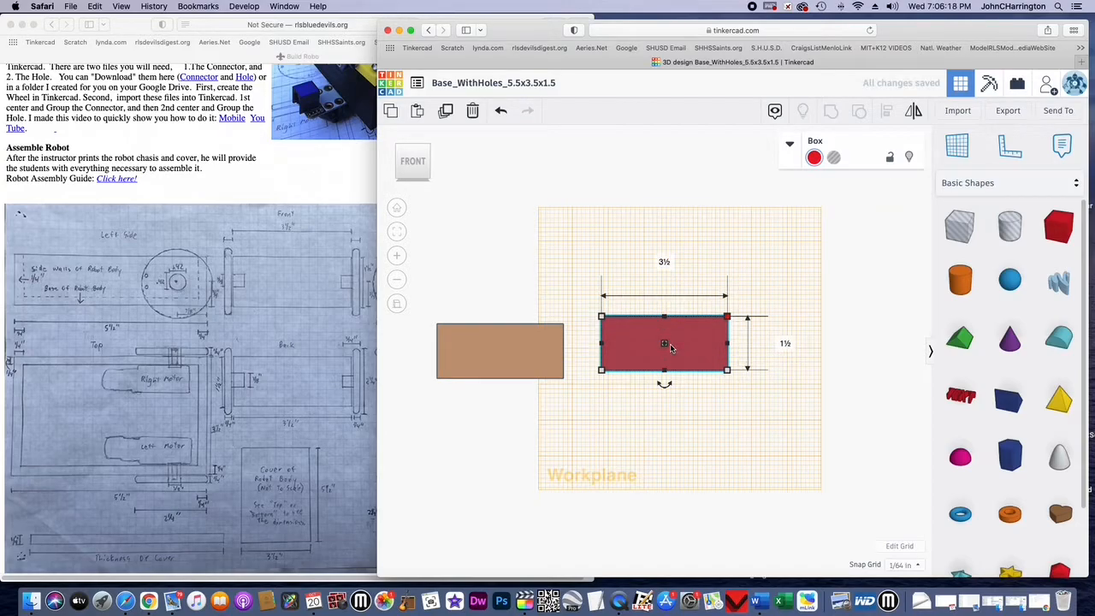
Step: Nudge the red box down in the front view until it is about level with the tan base
{"action": "key", "text": "Down"}
{"action": "key", "text": "Down"}
{"action": "key", "text": "Down"}
{"action": "key", "text": "Down"}
{"action": "key", "text": "Down"}
{"action": "key", "text": "Down"}
{"action": "key", "text": "Down"}
{"action": "key", "text": "Down"}
{"action": "key", "text": "Down"}
{"action": "key", "text": "Down"}
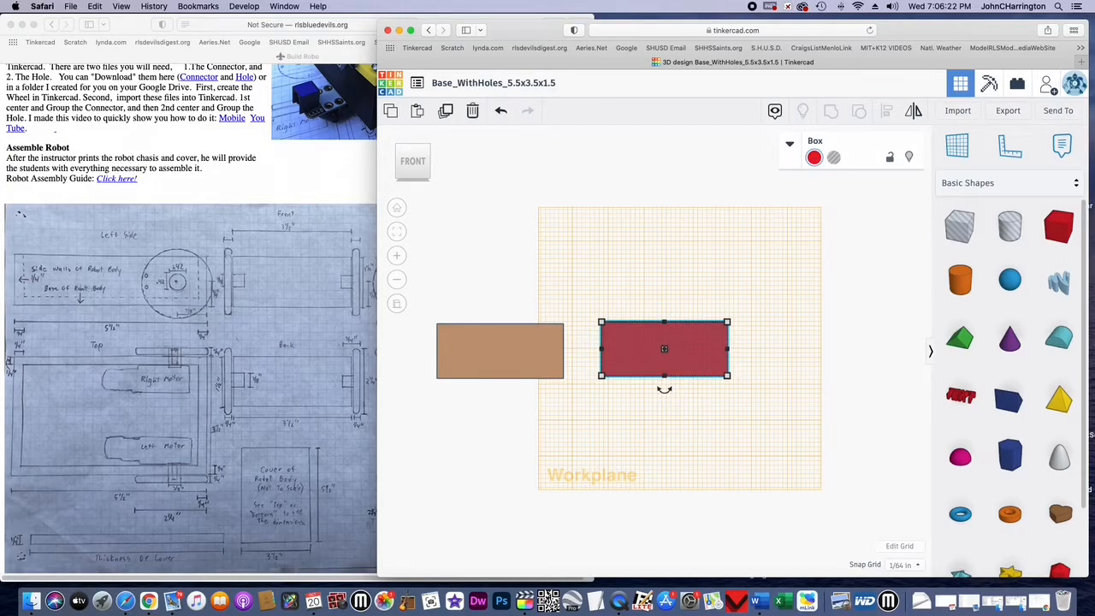
{"action": "key", "text": "Down"}
{"action": "key", "text": "Down"}
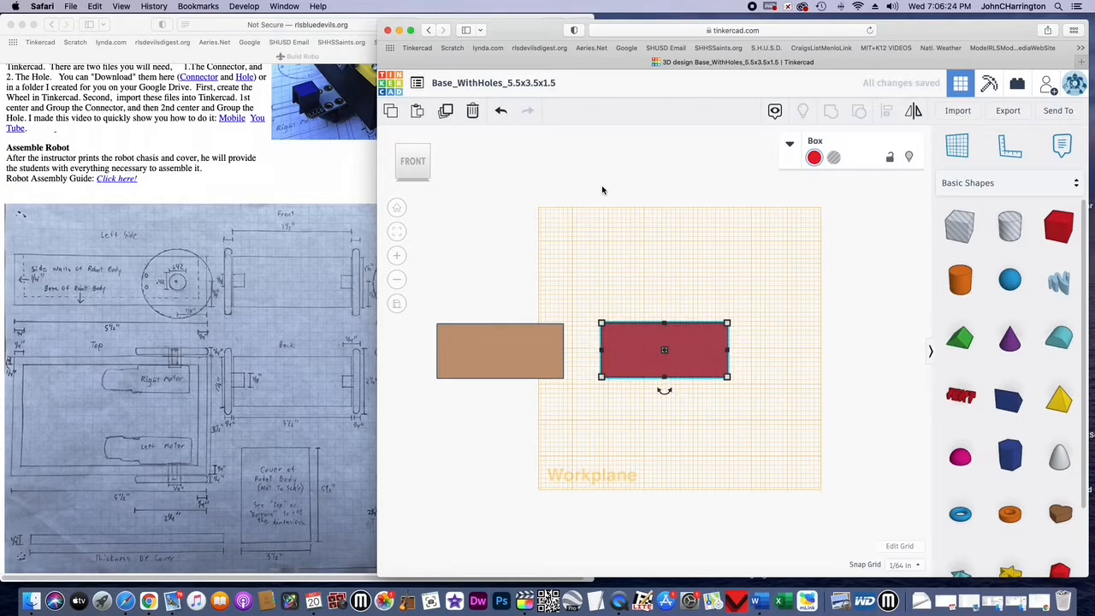
Step: Place the workplane on the red box's top face in the top view
{"action": "left_click", "coordinate": [414, 151]}
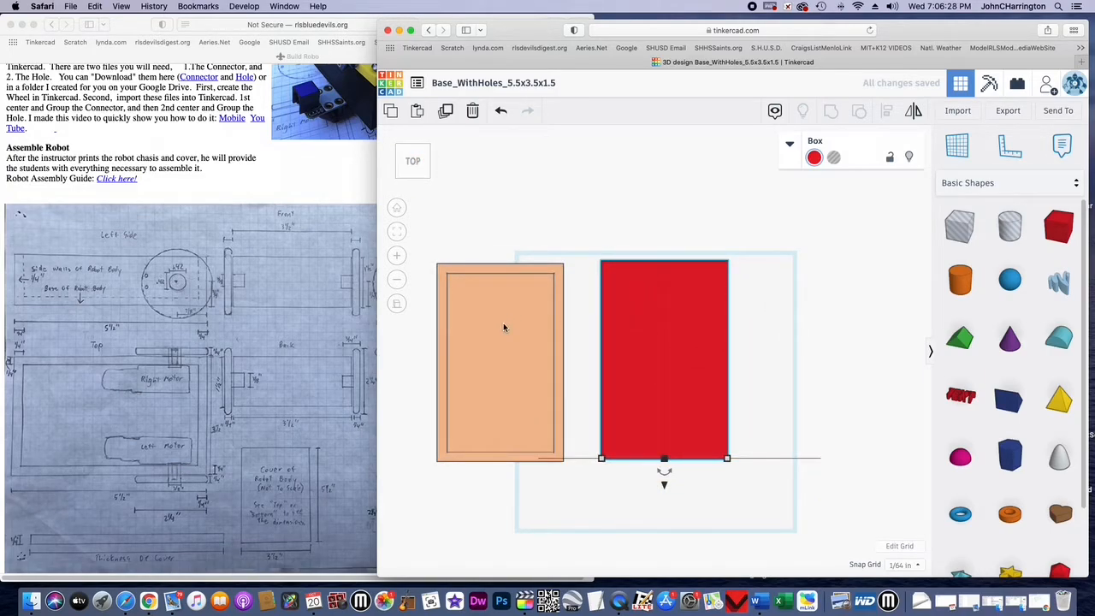
{"action": "left_click", "coordinate": [495, 361]}
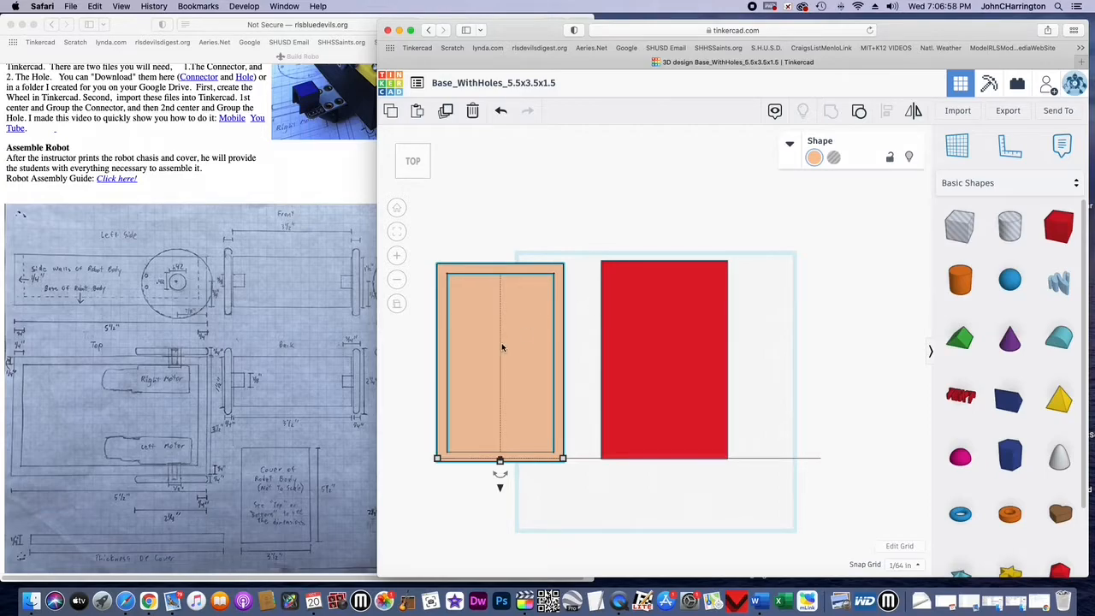
{"action": "left_click", "coordinate": [635, 346]}
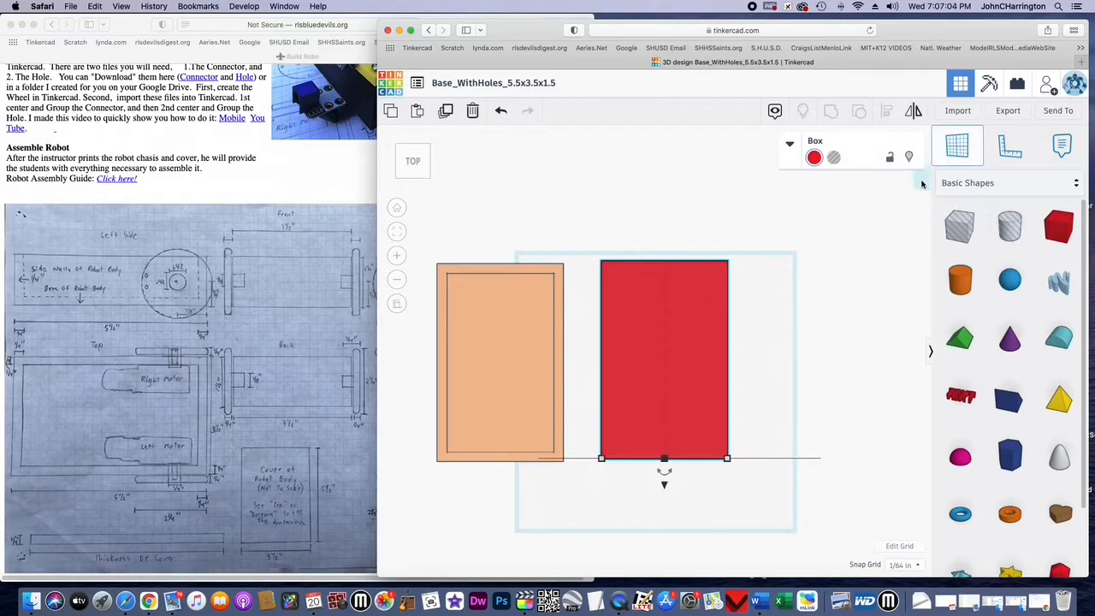
{"action": "left_click", "coordinate": [667, 359]}
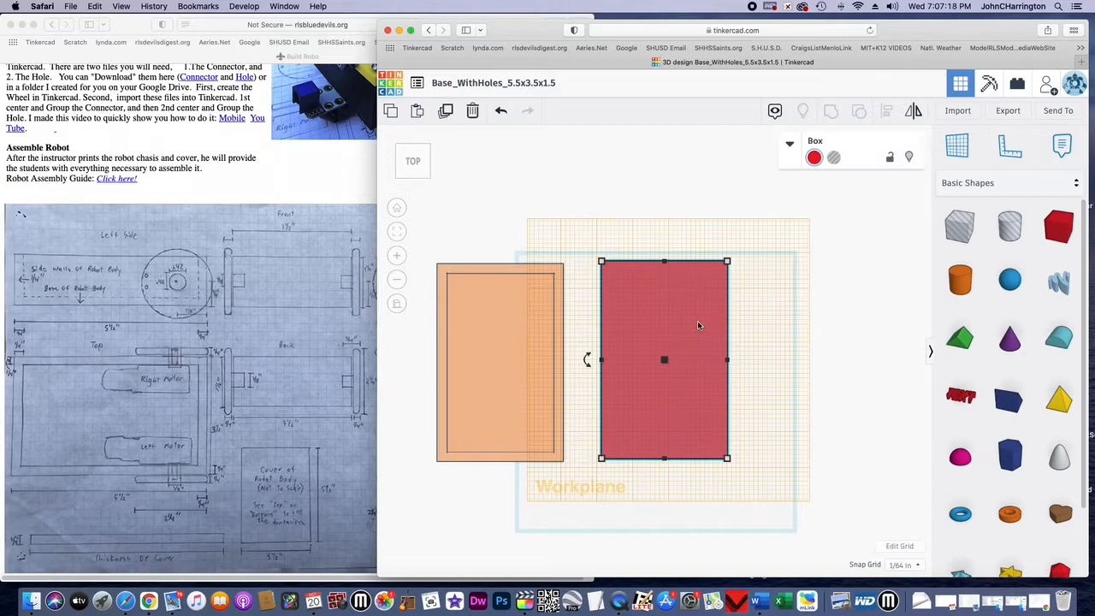
Step: Paste a copy of the red box, move it to the red box's right side and colour the copy yellow
{"action": "left_click", "coordinate": [780, 330]}
{"action": "key", "text": "ctrl+v"}
{"action": "left_click_drag", "start_coordinate": [736, 325], "coordinate": [825, 322]}
{"action": "left_click", "coordinate": [814, 157]}
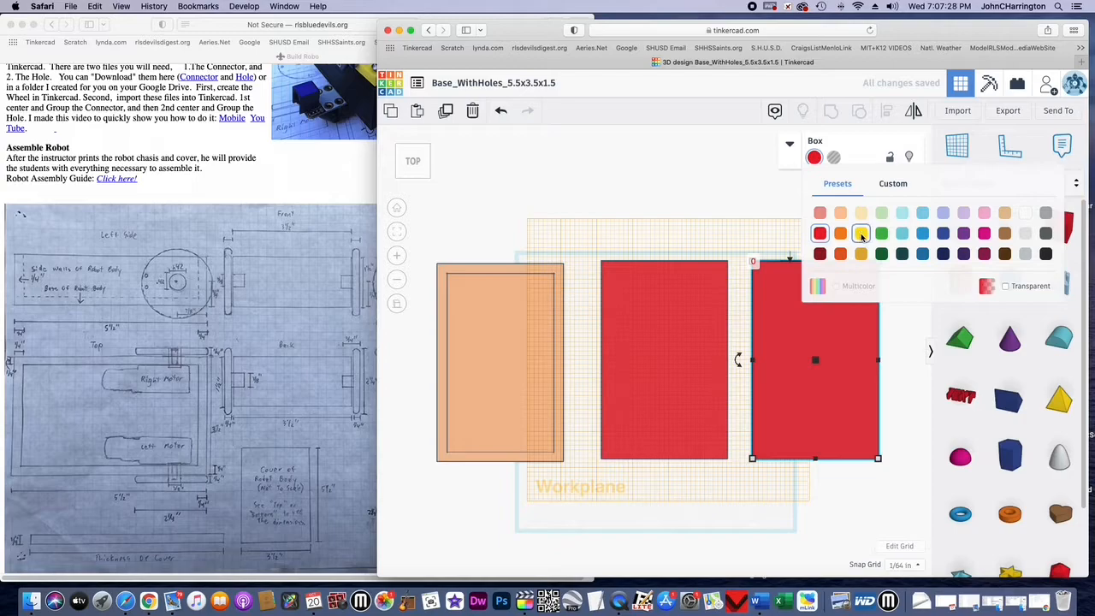
{"action": "left_click", "coordinate": [860, 233]}
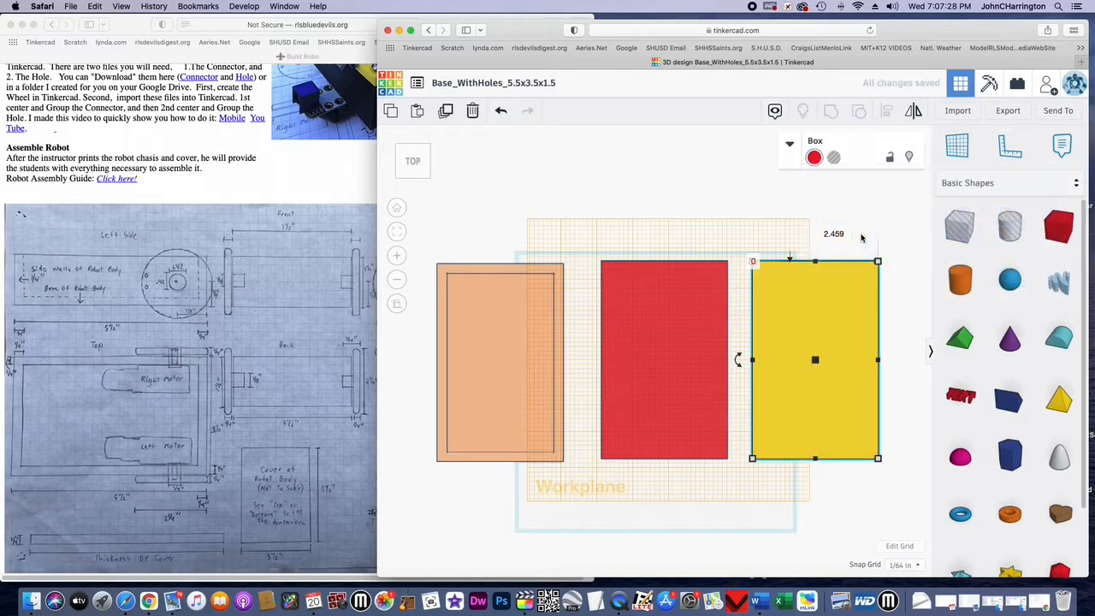
Step: Place the workplane on the red box's front face and lower the yellow box about level with the red box
{"action": "left_click", "coordinate": [708, 297]}
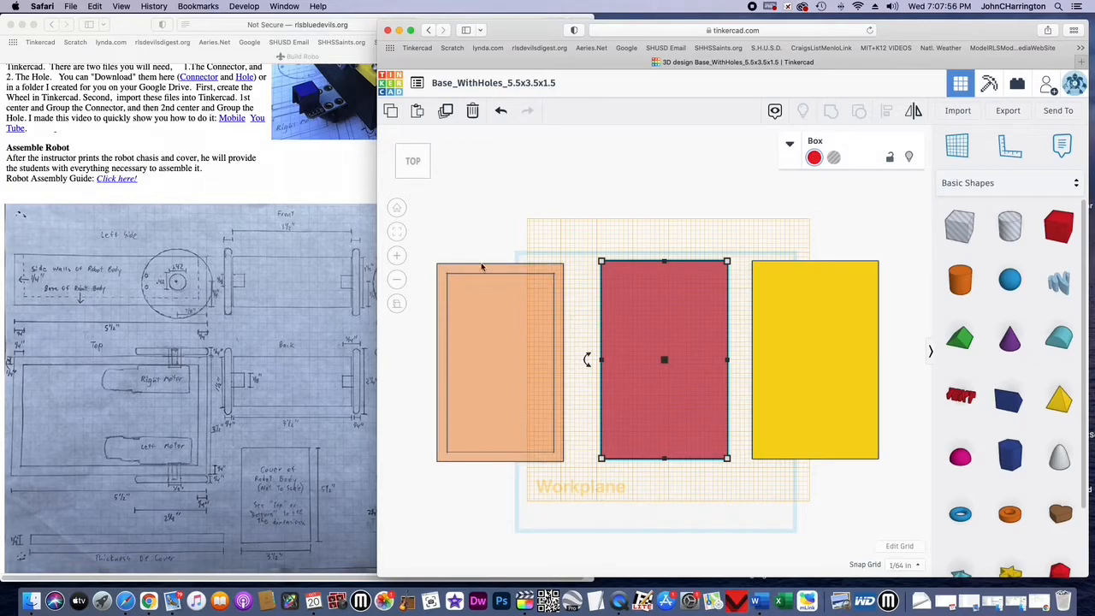
{"action": "left_click", "coordinate": [414, 173]}
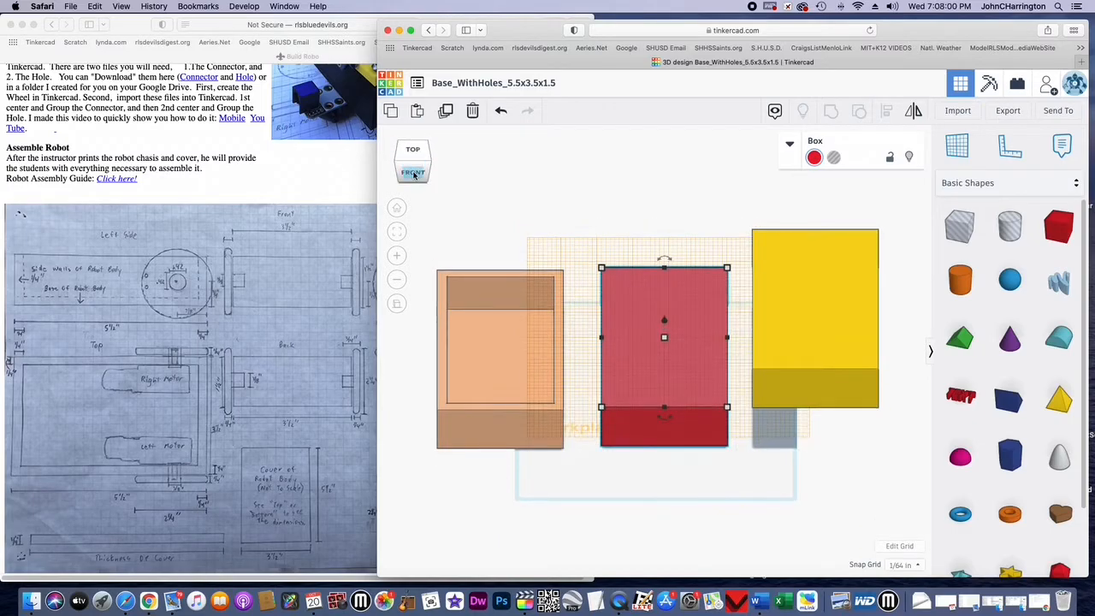
{"action": "left_click", "coordinate": [951, 182]}
{"action": "left_click", "coordinate": [953, 177]}
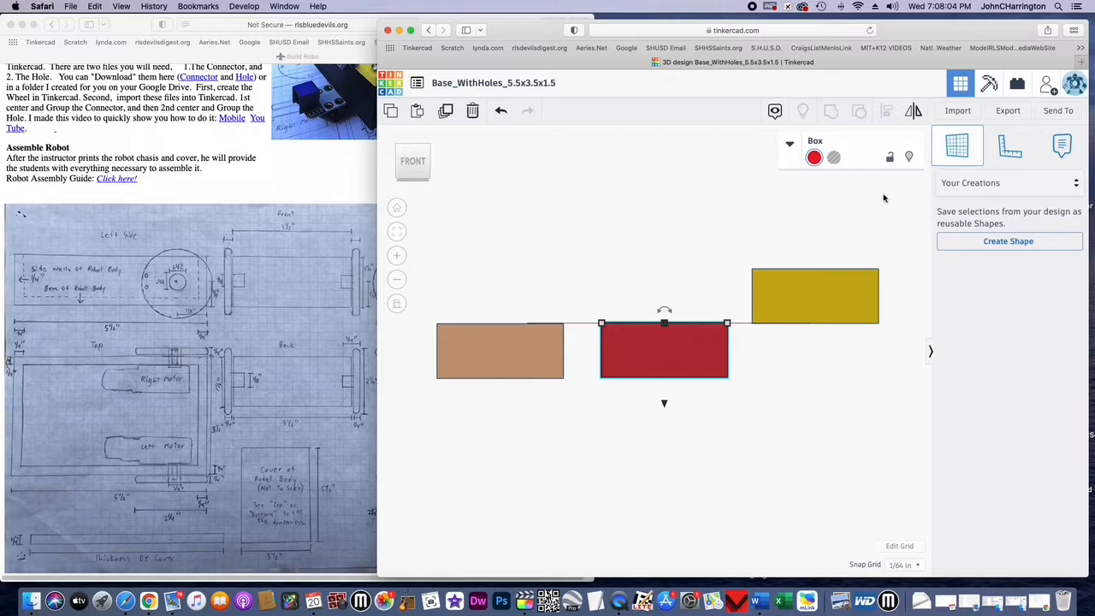
{"action": "left_click", "coordinate": [519, 352]}
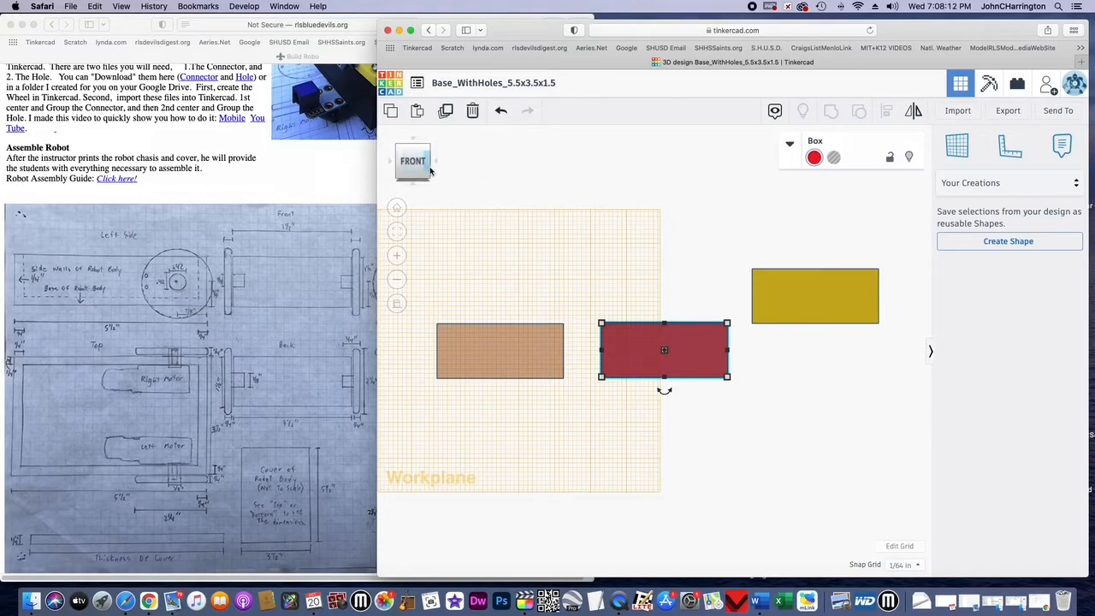
{"action": "left_click", "coordinate": [957, 149]}
{"action": "left_click", "coordinate": [703, 354]}
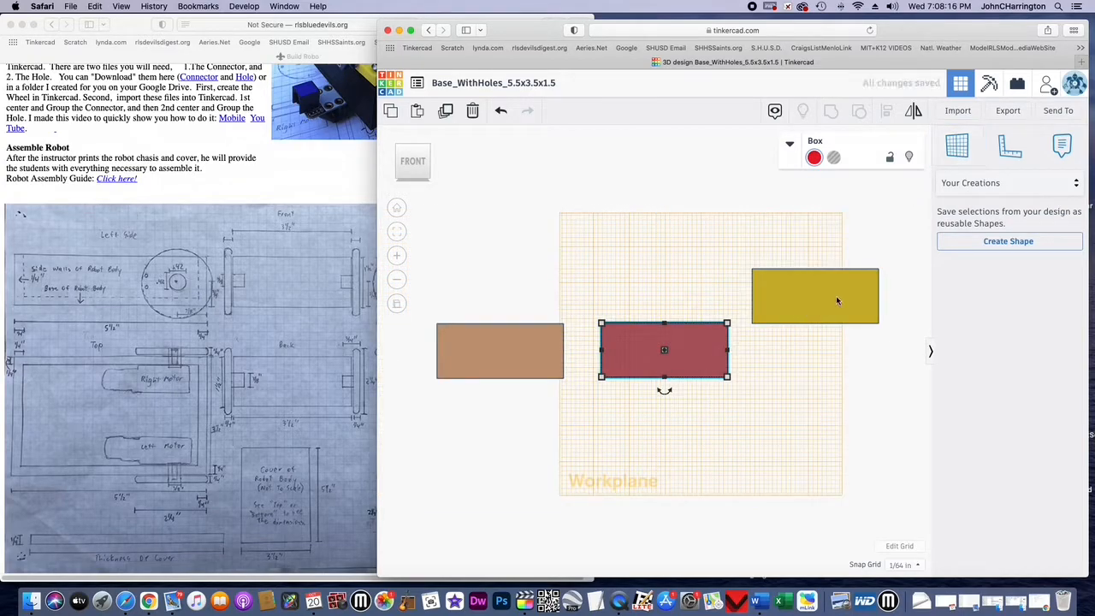
{"action": "left_click_drag", "start_coordinate": [857, 285], "coordinate": [855, 319]}
{"action": "left_click_drag", "start_coordinate": [854, 336], "coordinate": [855, 342]}
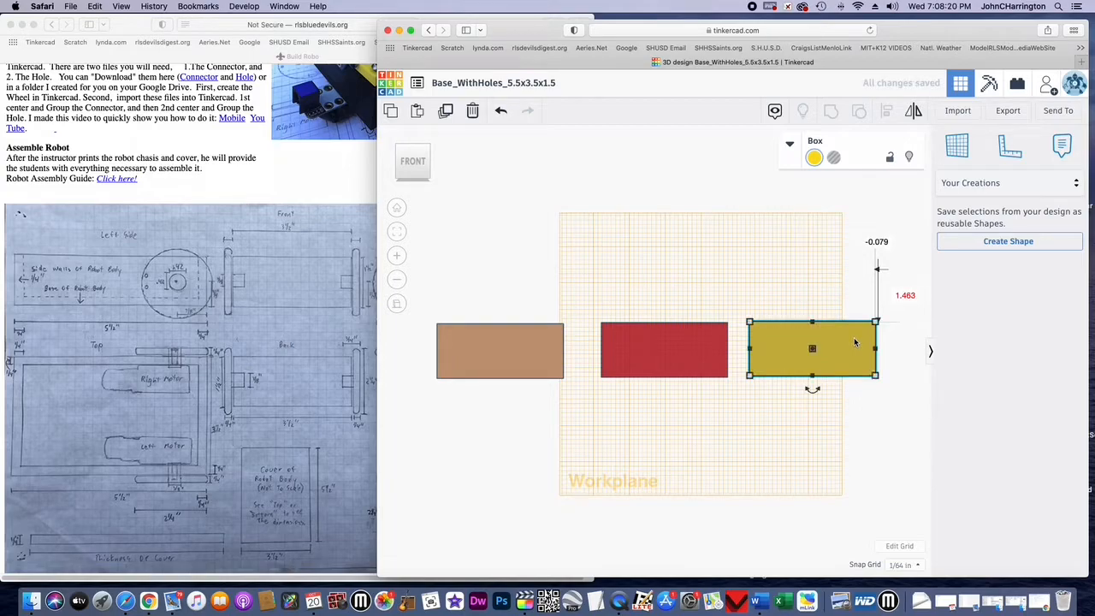
Step: Place the workplane on the yellow box's top face in the top view
{"action": "left_click", "coordinate": [418, 154]}
{"action": "left_click", "coordinate": [420, 151]}
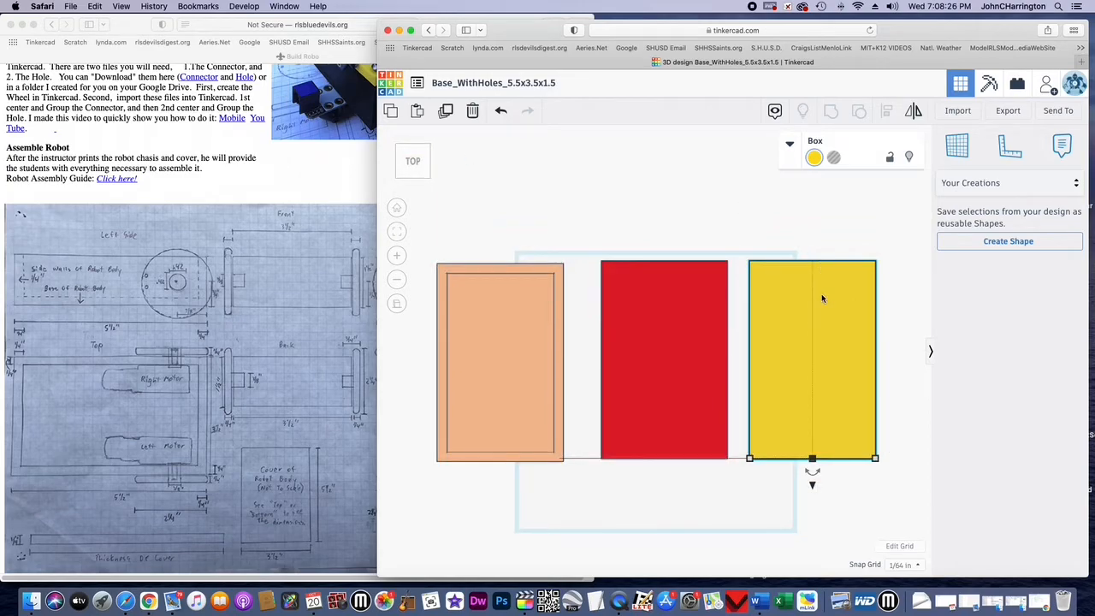
{"action": "left_click", "coordinate": [958, 145]}
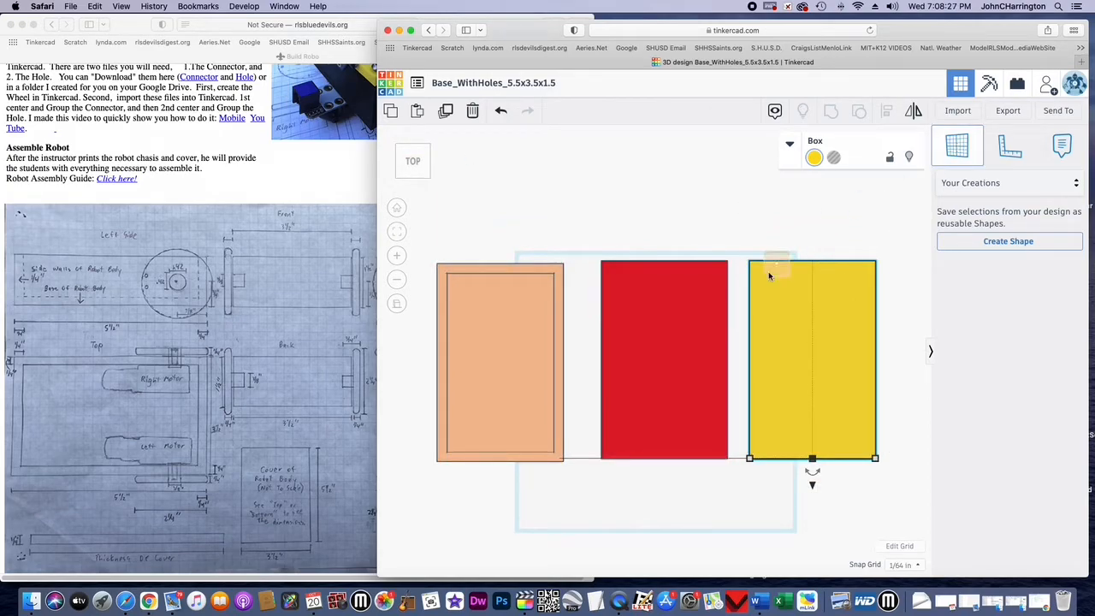
{"action": "left_click", "coordinate": [802, 370]}
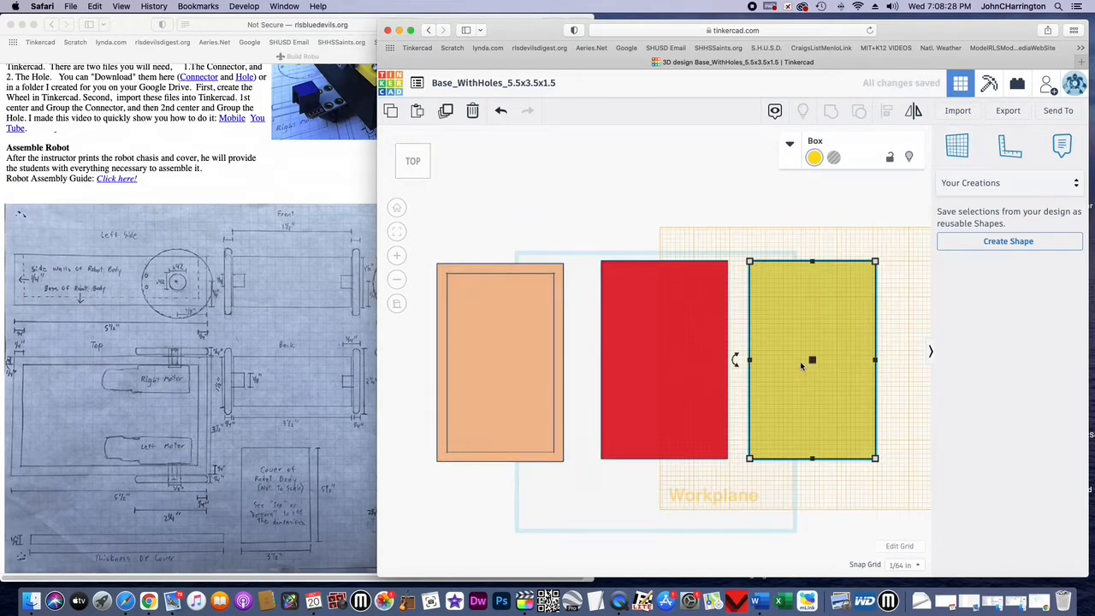
Step: Set the yellow box's length to 5 inches
{"action": "left_click", "coordinate": [666, 326]}
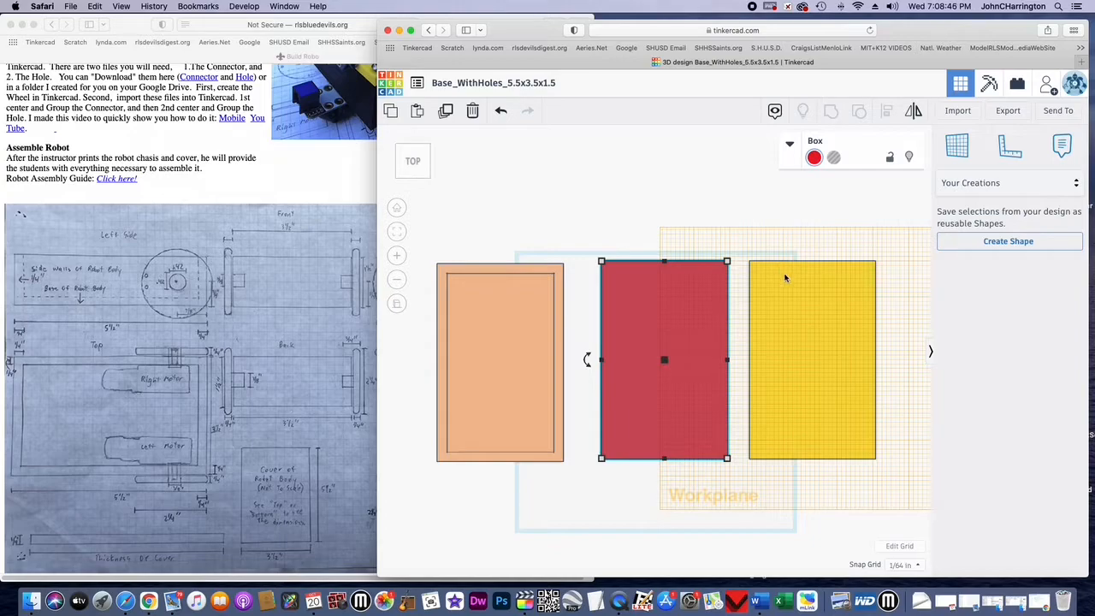
{"action": "left_click", "coordinate": [805, 456]}
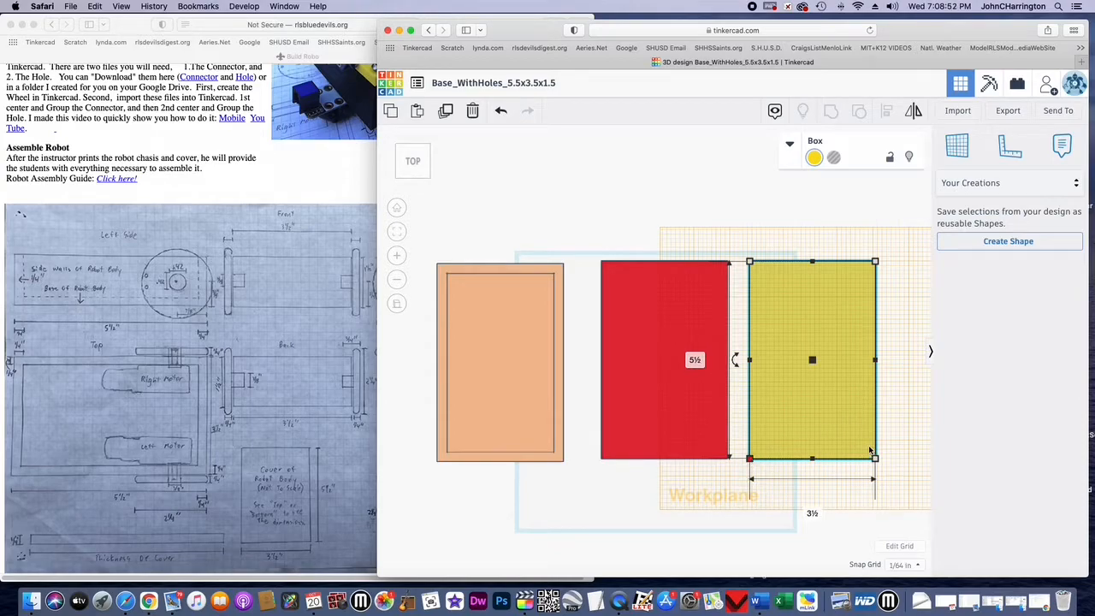
{"action": "left_click", "coordinate": [695, 360]}
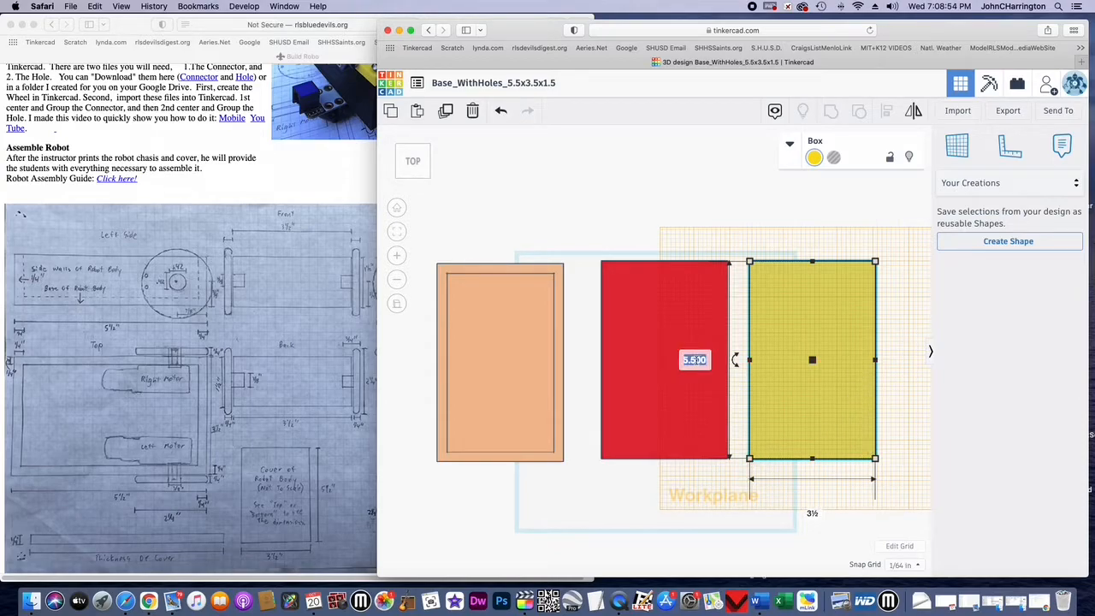
{"action": "type", "text": "5"}
{"action": "key", "text": "Return"}
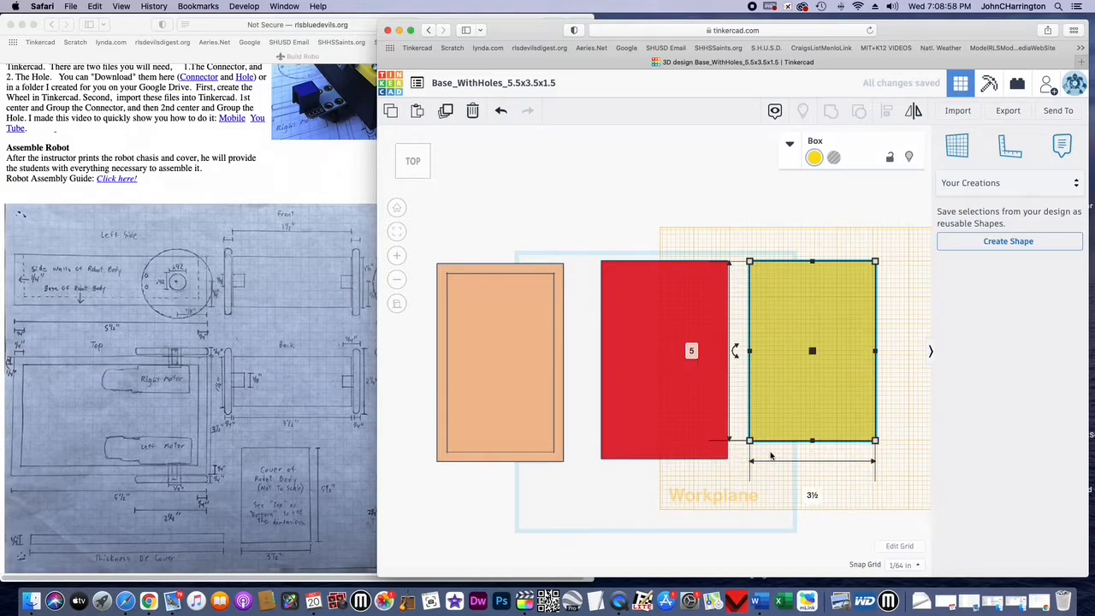
Step: Set the yellow box's width to 3 inches
{"action": "left_click", "coordinate": [680, 406]}
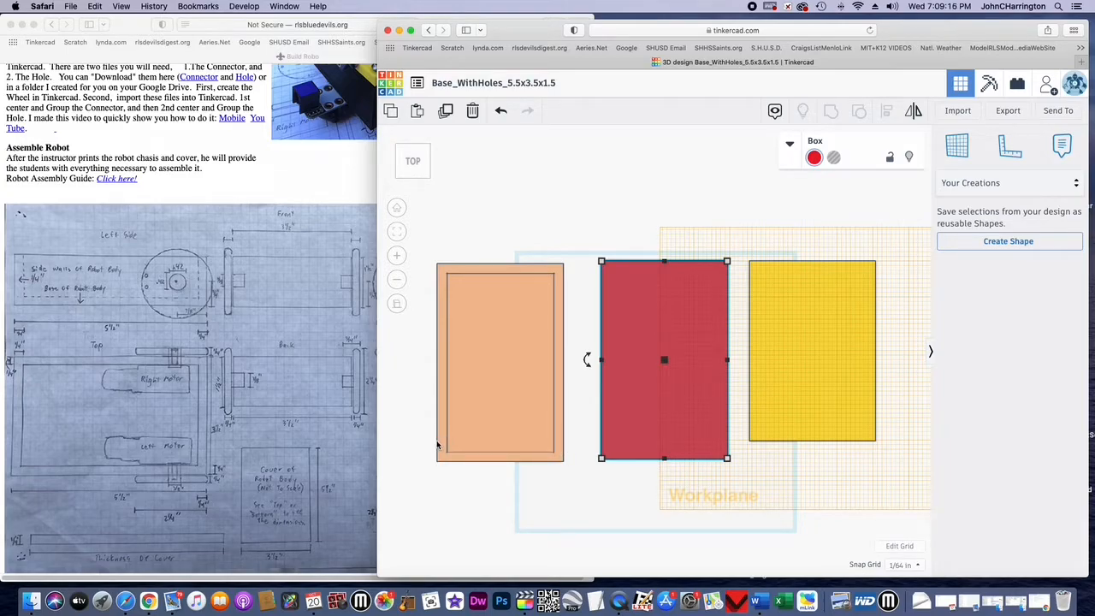
{"action": "left_click", "coordinate": [792, 416]}
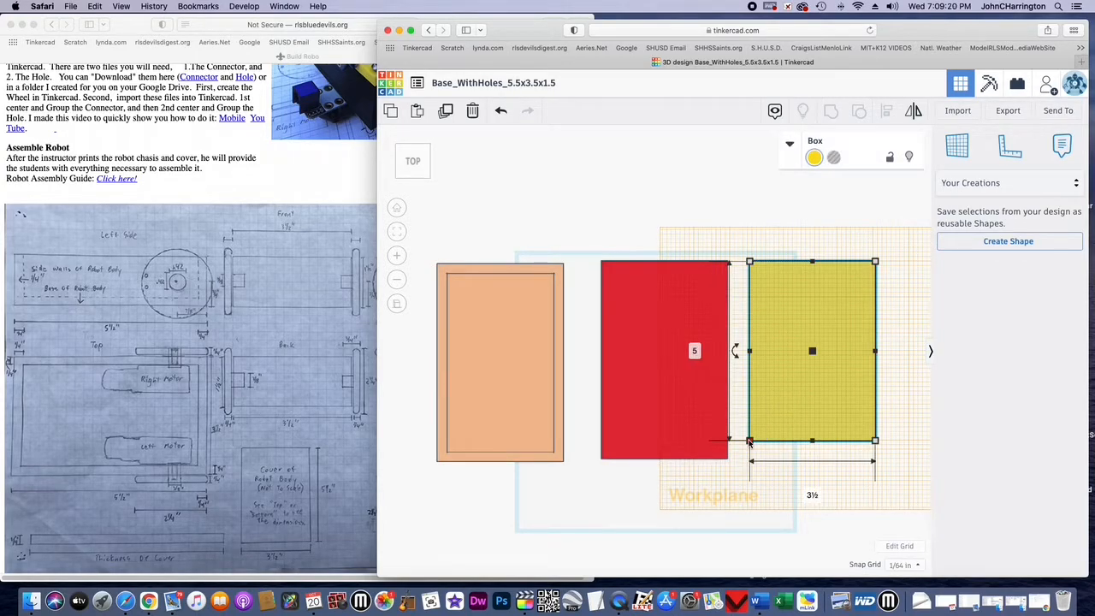
{"action": "left_click", "coordinate": [812, 495]}
{"action": "type", "text": "3"}
{"action": "key", "text": "Return"}
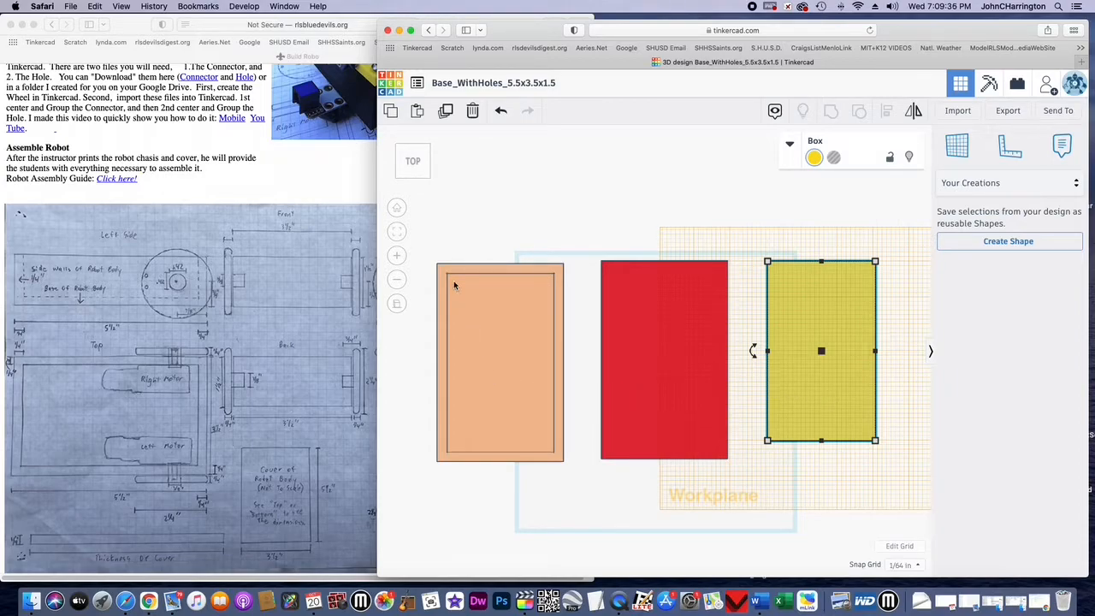
Step: Place the workplane on the red box's front face in the front view
{"action": "left_click", "coordinate": [414, 175]}
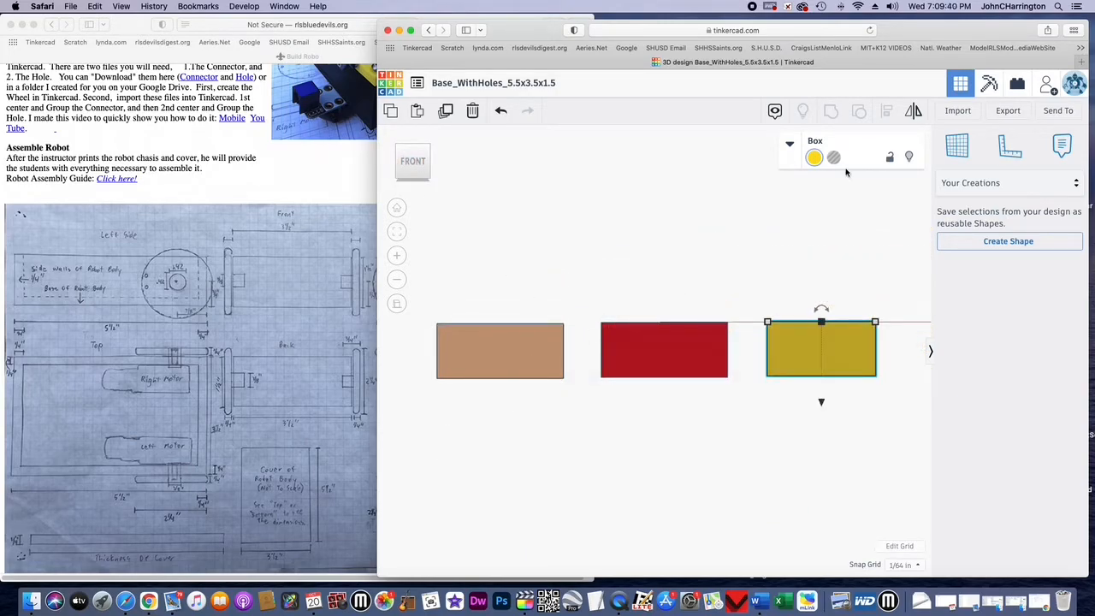
{"action": "left_click", "coordinate": [951, 149]}
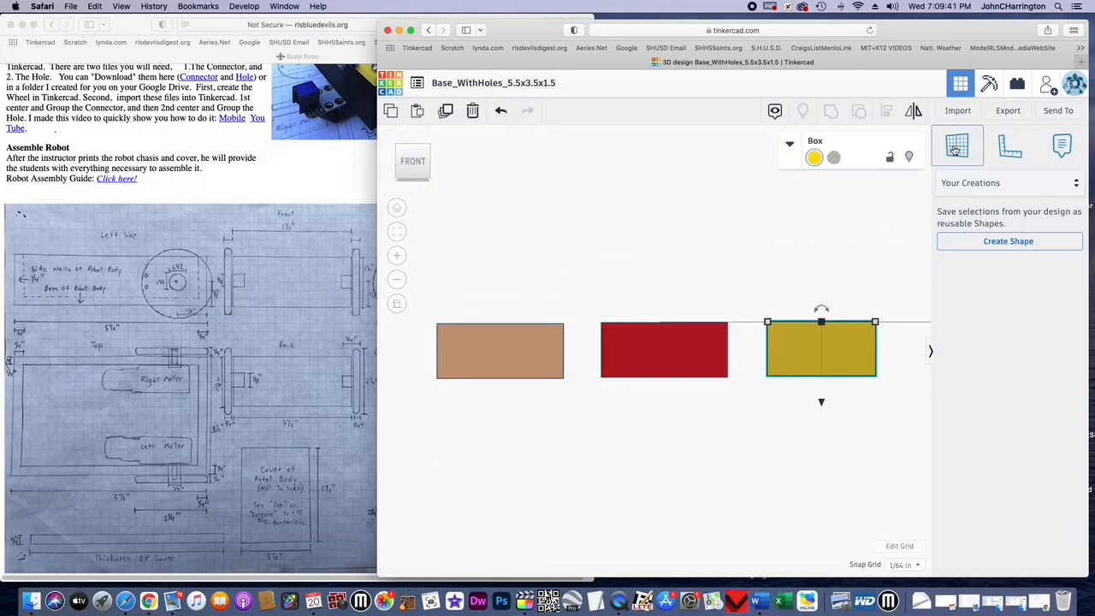
{"action": "left_click", "coordinate": [668, 354]}
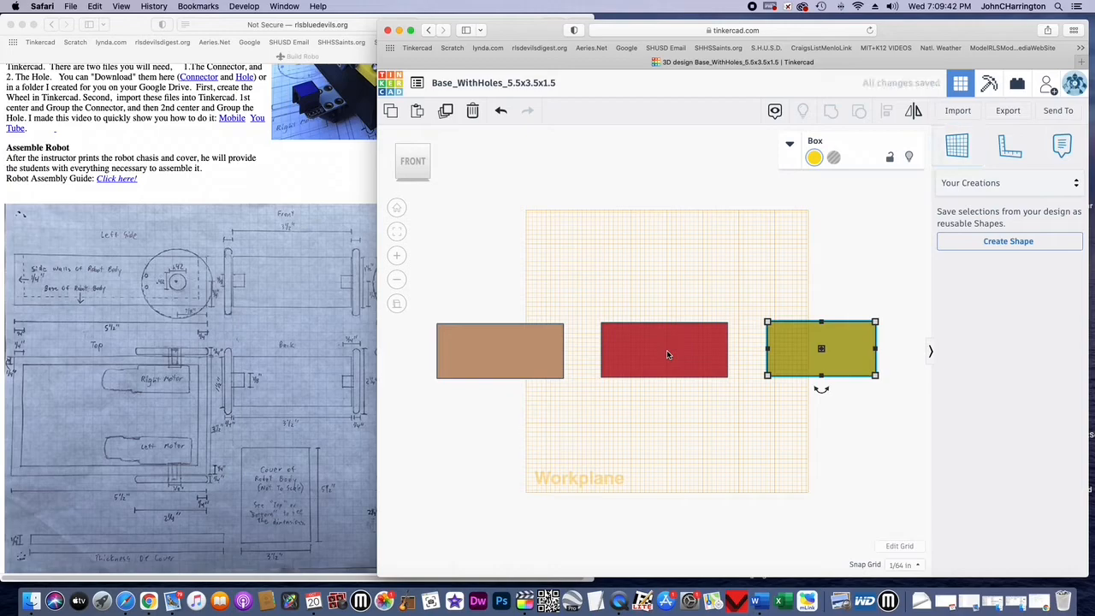
Step: Set the yellow box's height to 1.25 inches
{"action": "left_click", "coordinate": [560, 329]}
{"action": "left_click", "coordinate": [561, 332]}
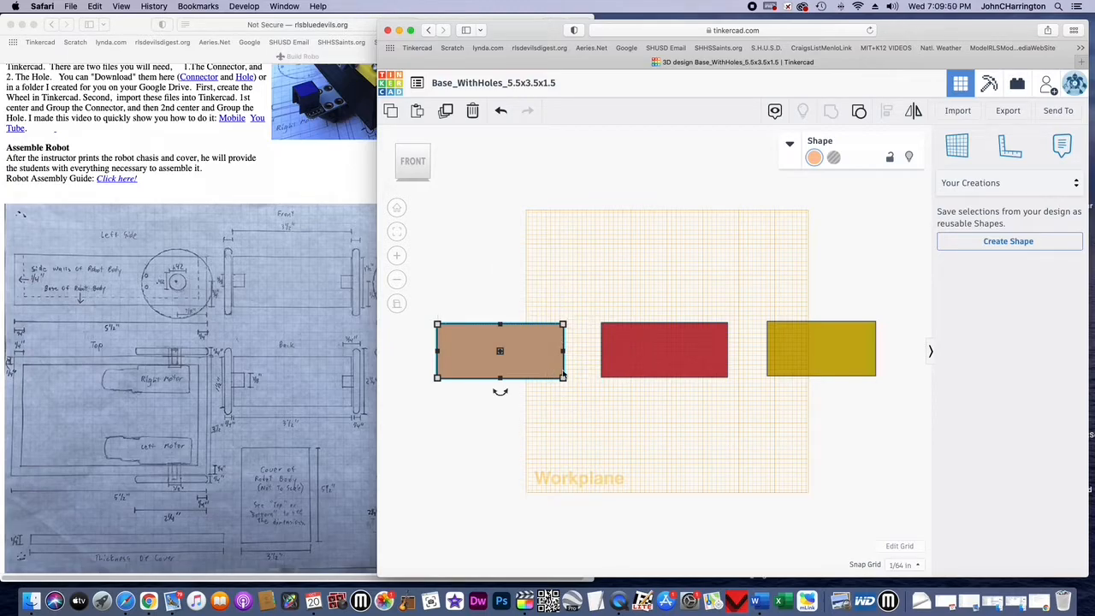
{"action": "left_click", "coordinate": [645, 349]}
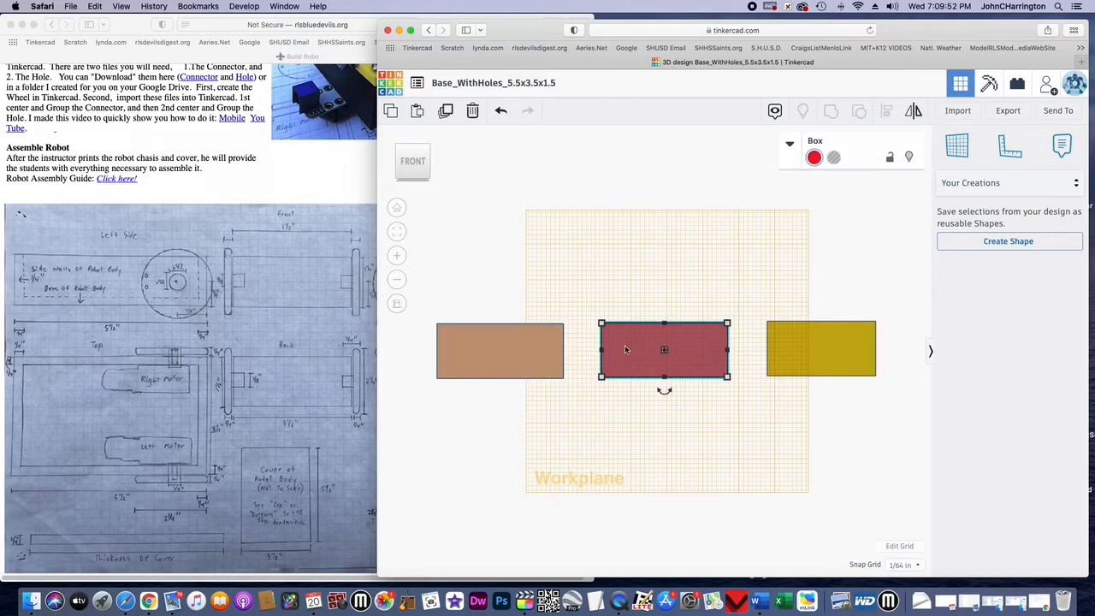
{"action": "left_click", "coordinate": [780, 340]}
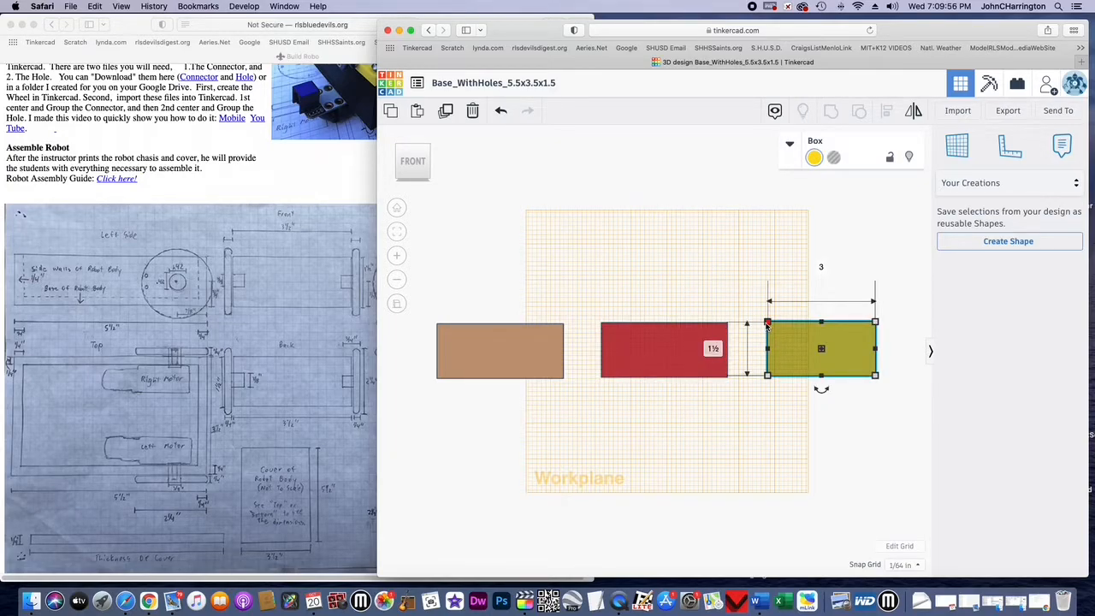
{"action": "left_click", "coordinate": [713, 349]}
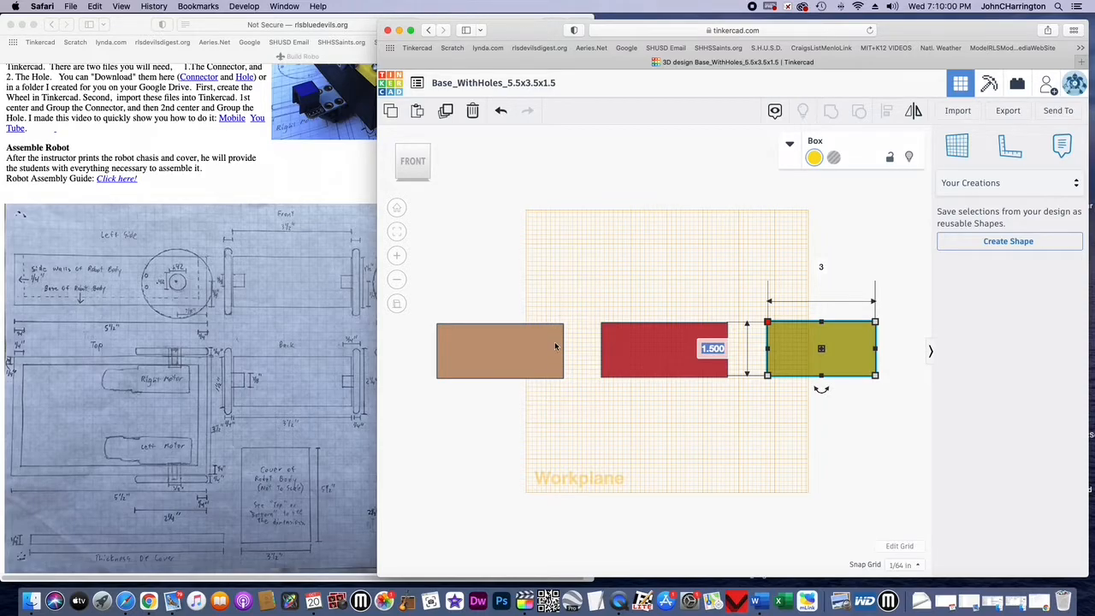
{"action": "key", "text": "Return"}
{"action": "left_click", "coordinate": [648, 349]}
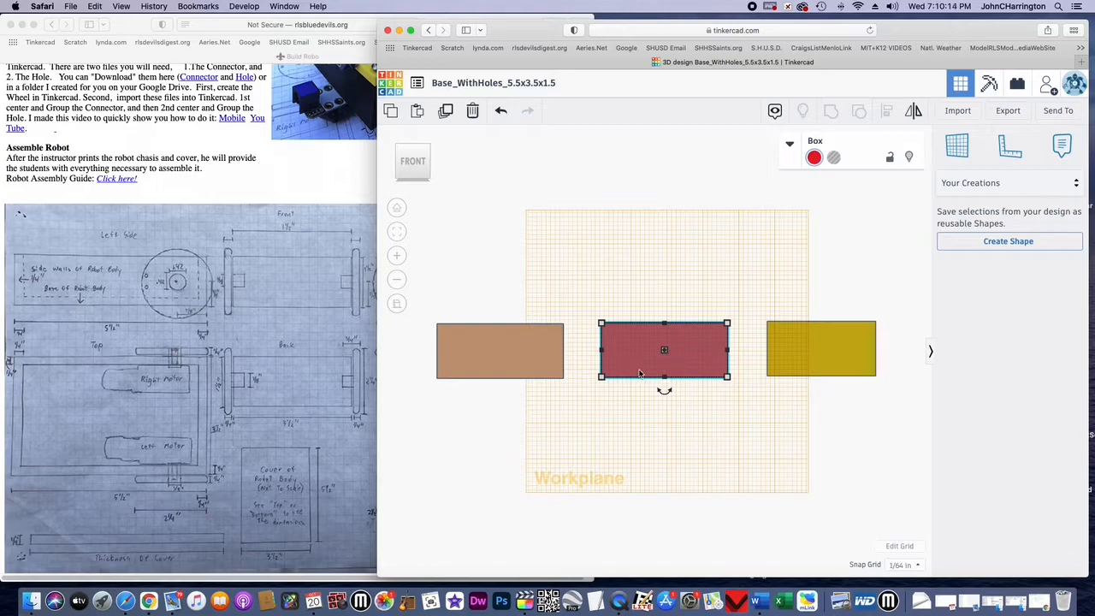
{"action": "left_click", "coordinate": [790, 345]}
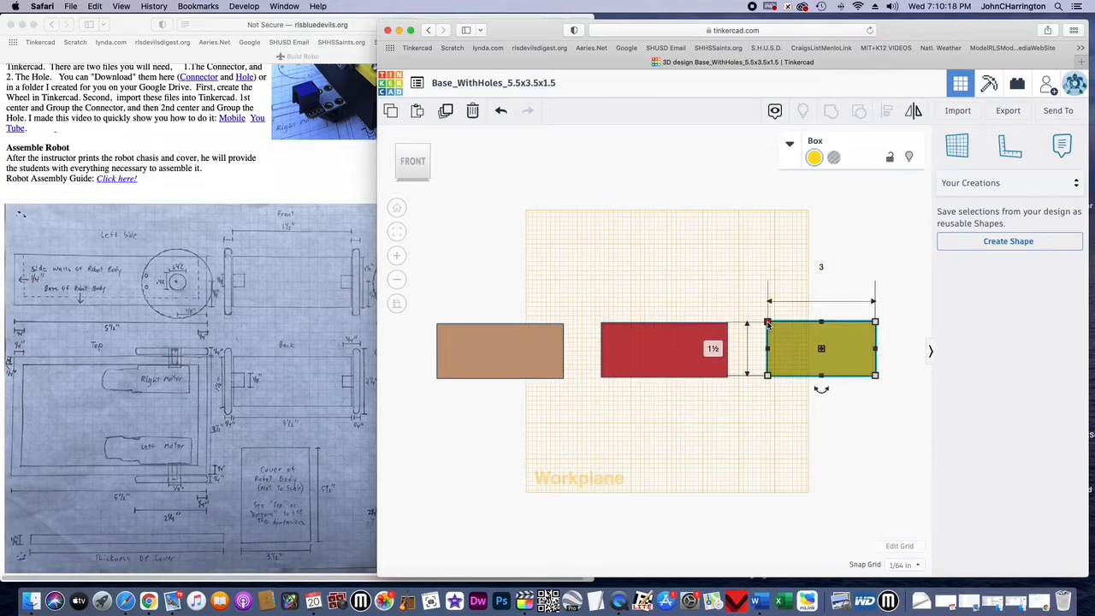
{"action": "left_click", "coordinate": [719, 351]}
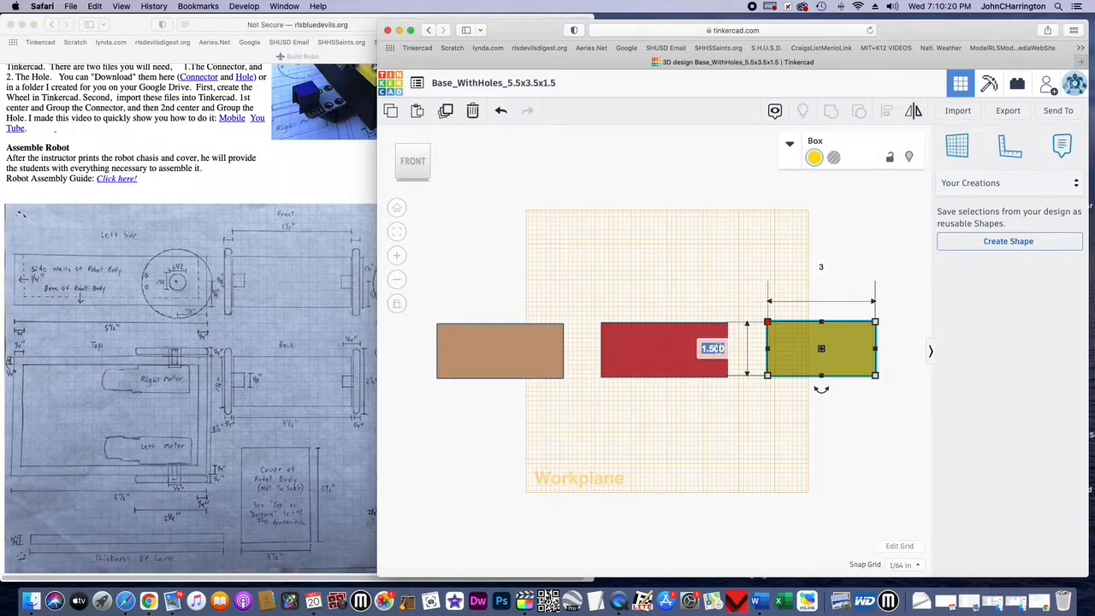
{"action": "type", "text": "1.25"}
{"action": "key", "text": "Return"}
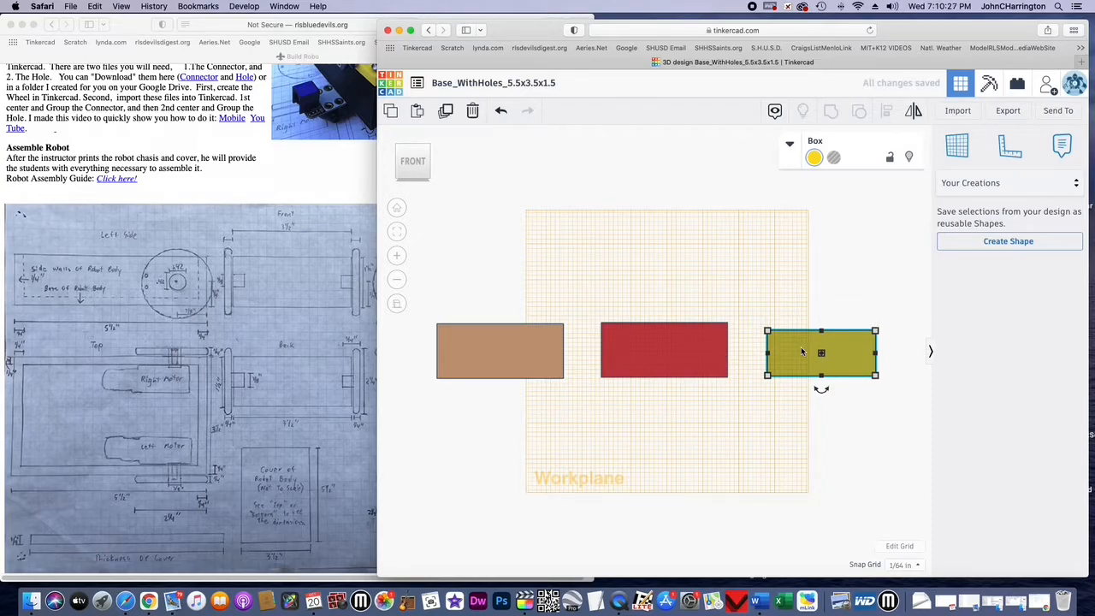
Step: Compare the three boxes in perspective and orthographic projection from the front
{"action": "left_click", "coordinate": [688, 346]}
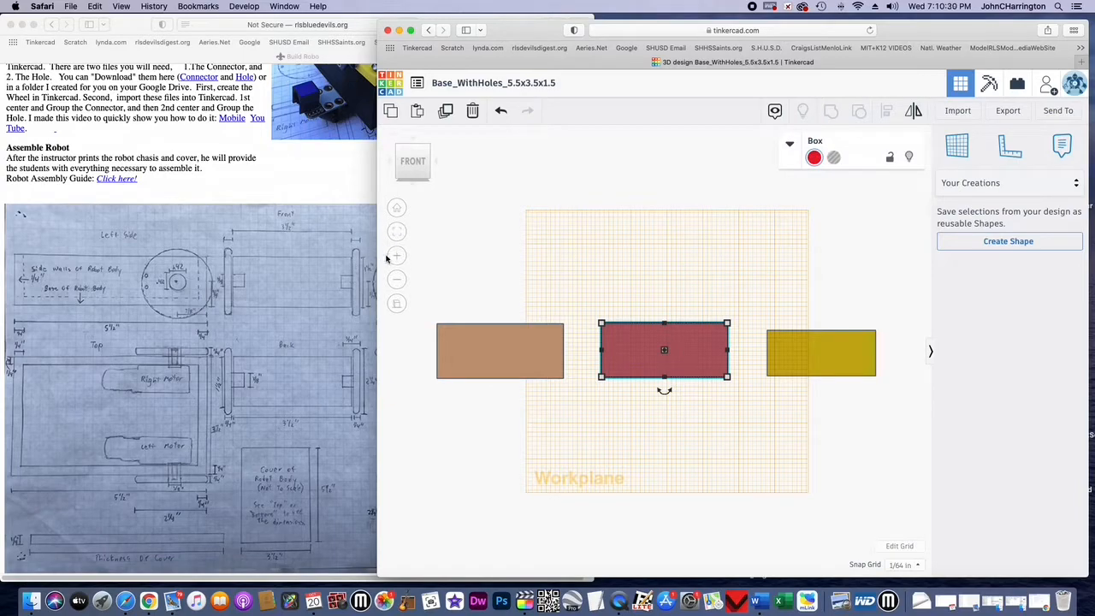
{"action": "left_click", "coordinate": [397, 306]}
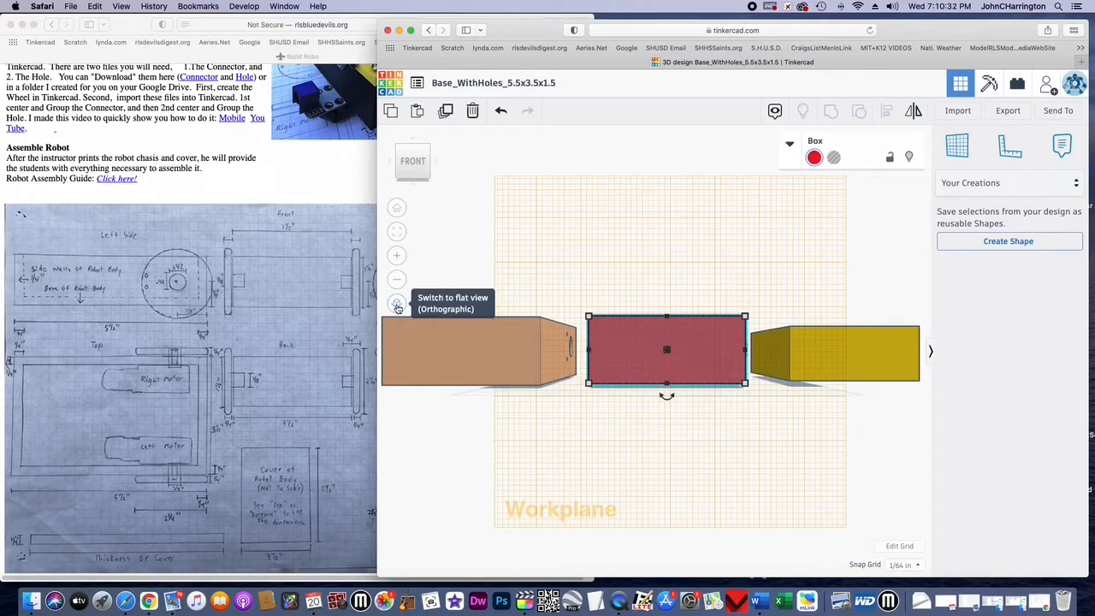
{"action": "left_click", "coordinate": [397, 306]}
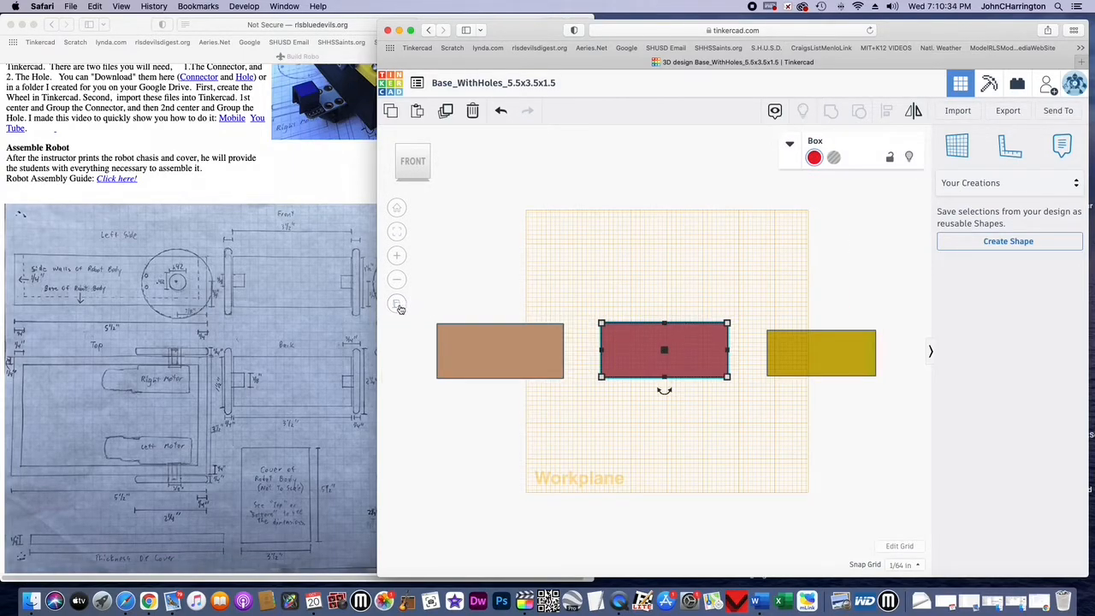
{"action": "left_click", "coordinate": [397, 306]}
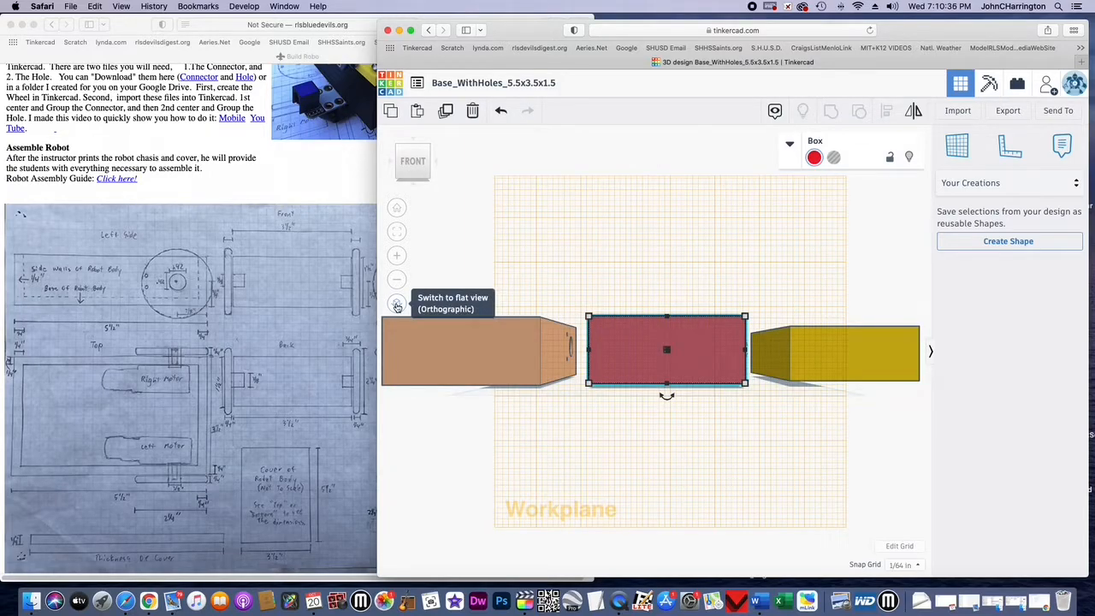
{"action": "left_click", "coordinate": [397, 305]}
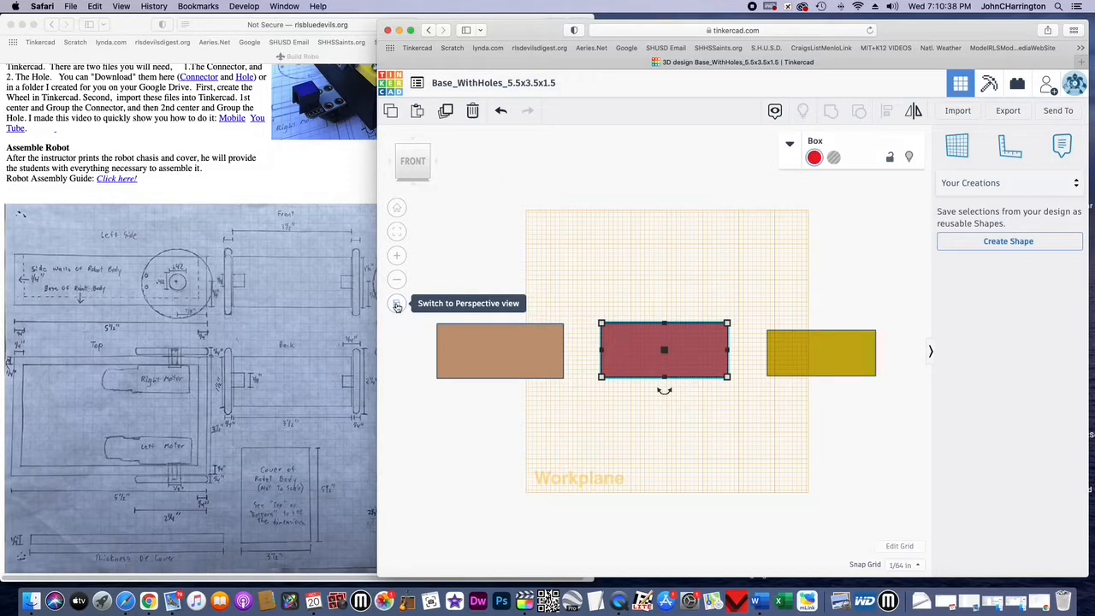
Step: Select the 1/64 in snap grid and nudge the red box slightly down
{"action": "left_click", "coordinate": [398, 232]}
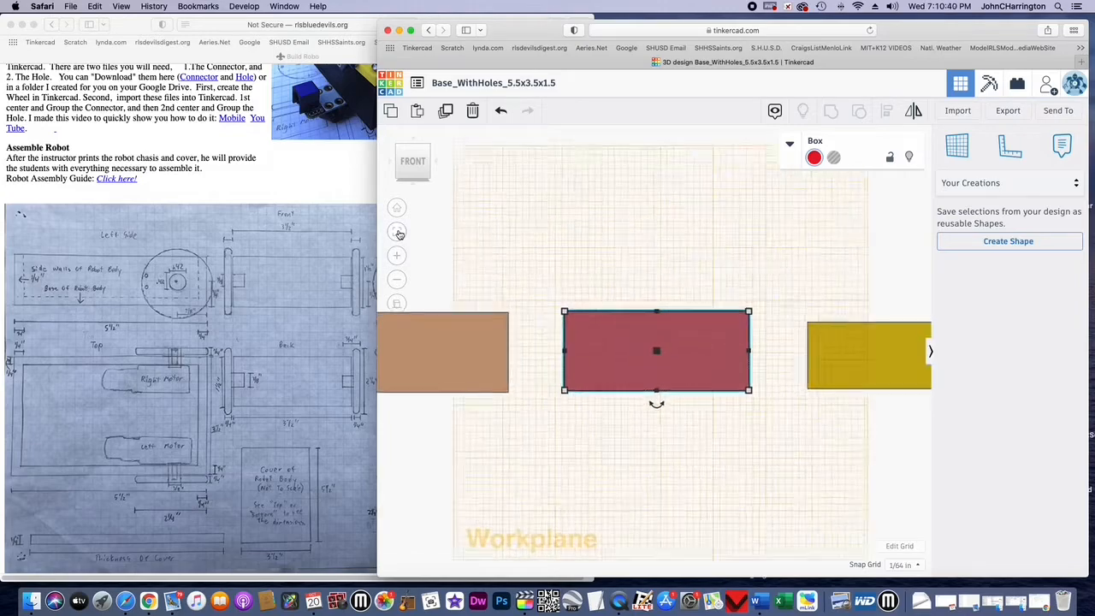
{"action": "left_click", "coordinate": [398, 282]}
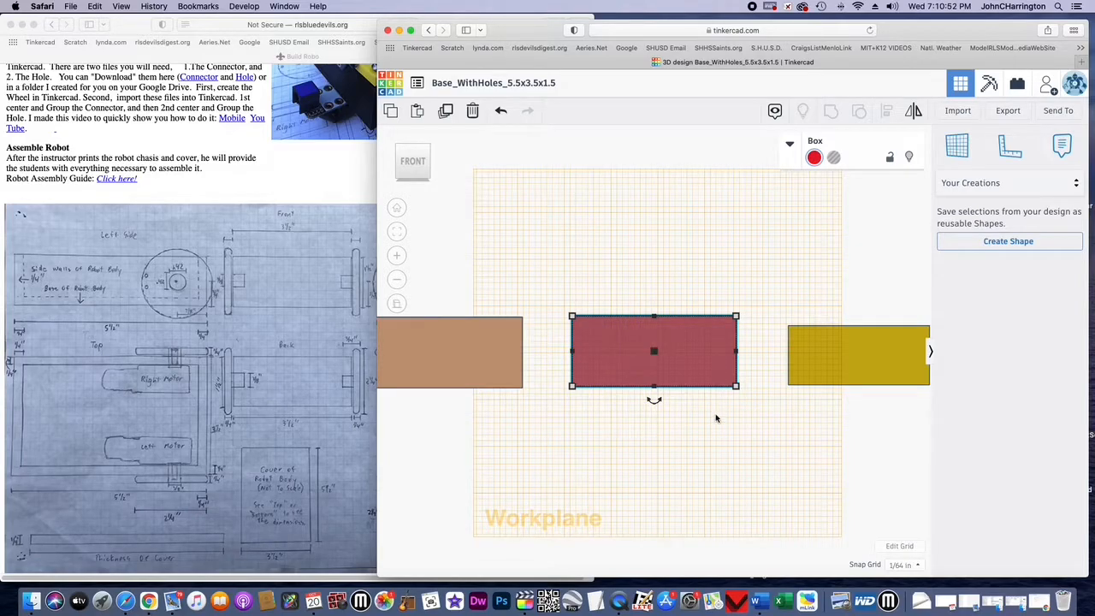
{"action": "left_click", "coordinate": [919, 566]}
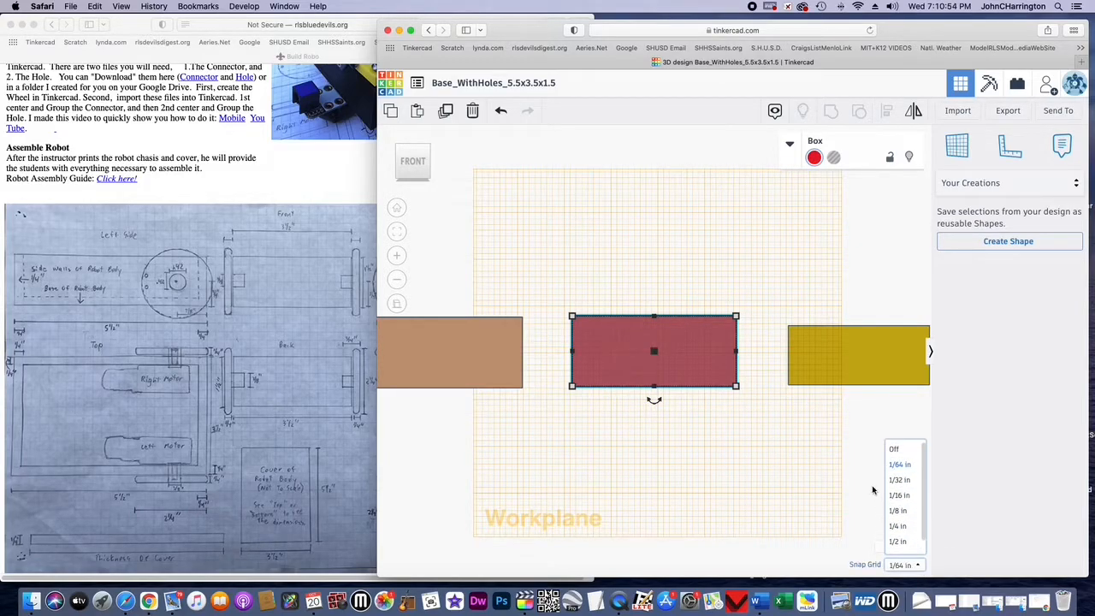
{"action": "left_click", "coordinate": [908, 467]}
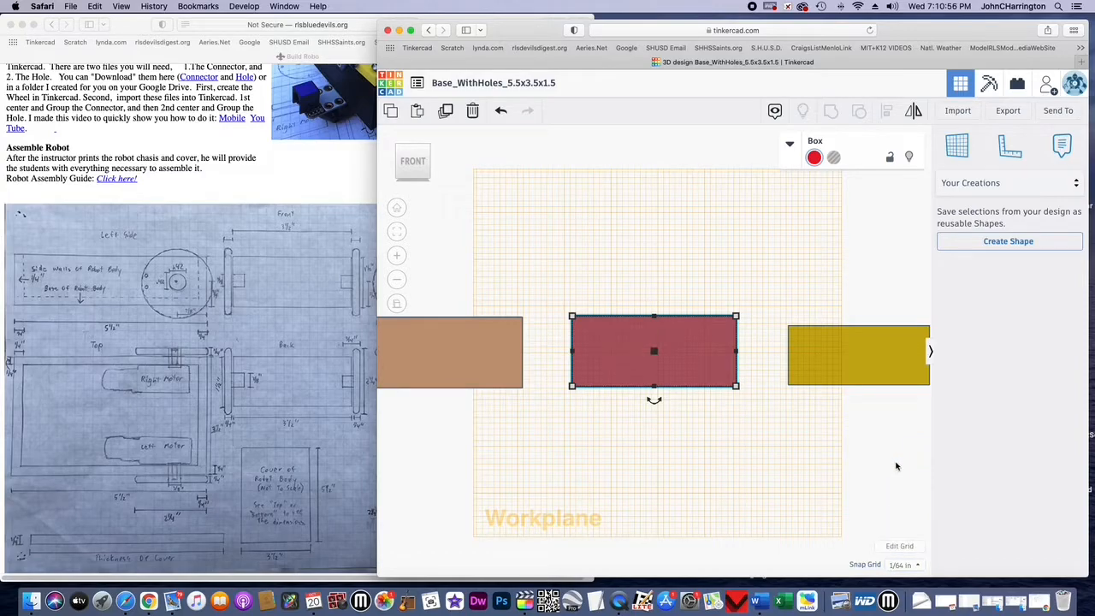
{"action": "left_click", "coordinate": [702, 367]}
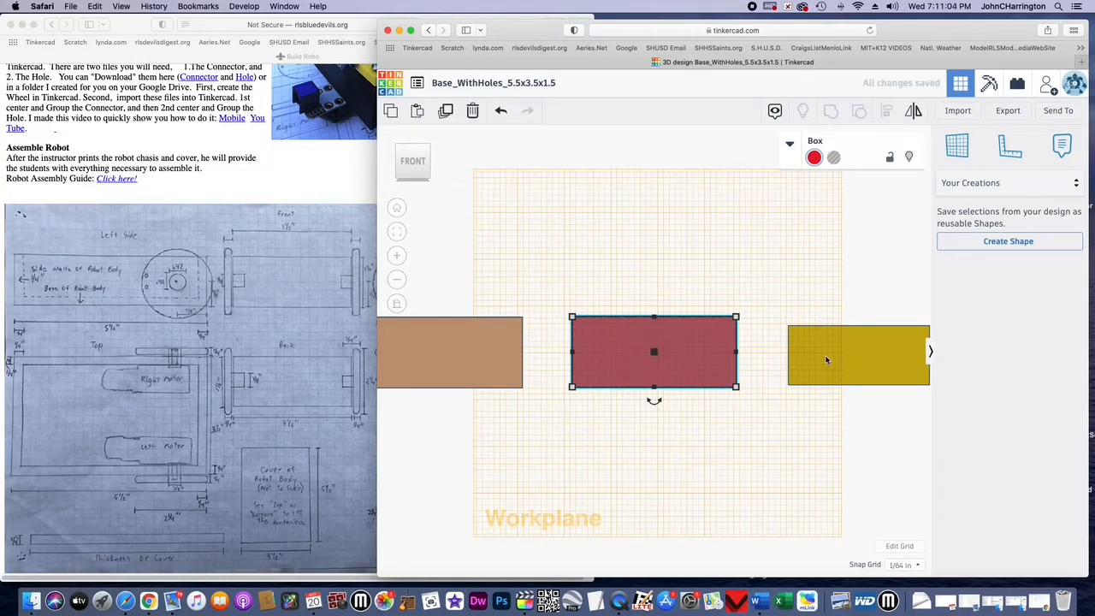
Step: Place the workplane on the red box's front face again and nudge the red box slightly right and down
{"action": "left_click", "coordinate": [957, 145]}
{"action": "left_click", "coordinate": [690, 359]}
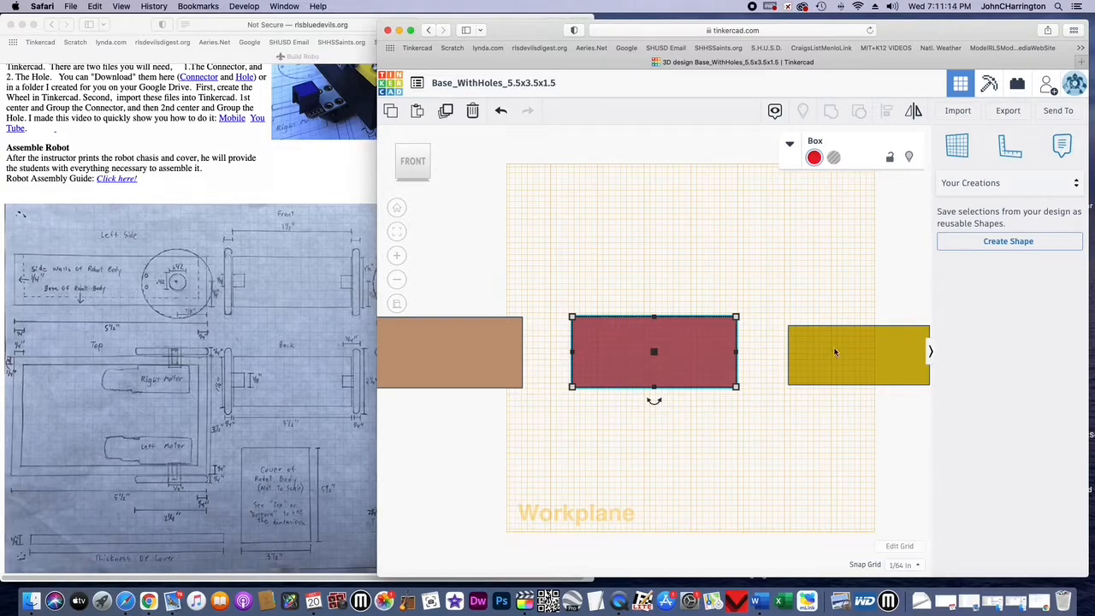
{"action": "left_click", "coordinate": [631, 377]}
{"action": "key", "text": "Down"}
{"action": "left_click", "coordinate": [848, 347]}
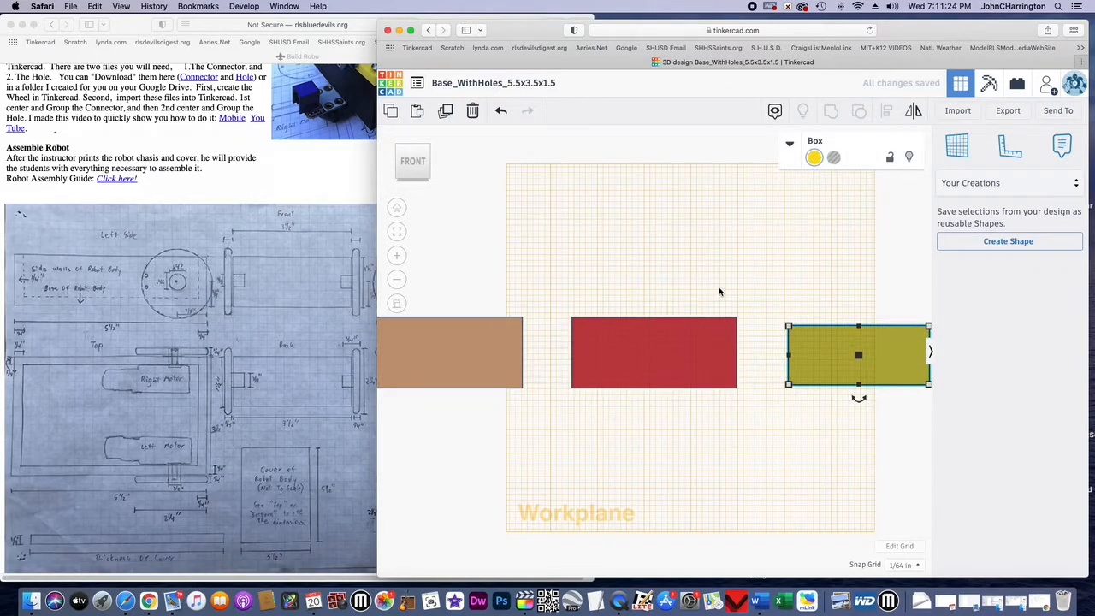
{"action": "left_click", "coordinate": [721, 333]}
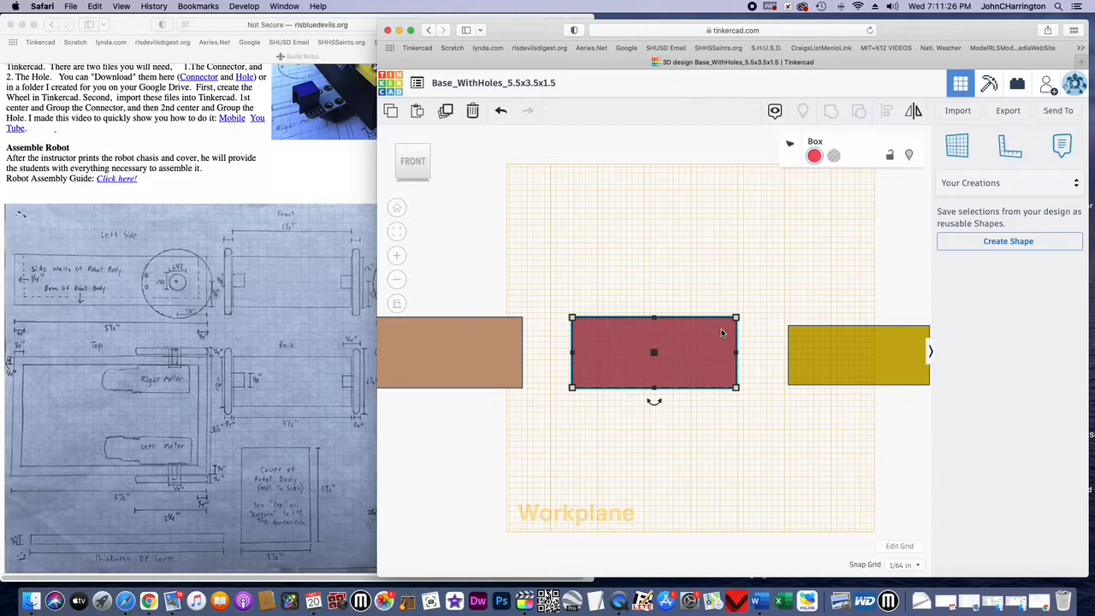
{"action": "key", "text": "Right"}
{"action": "key", "text": "Right"}
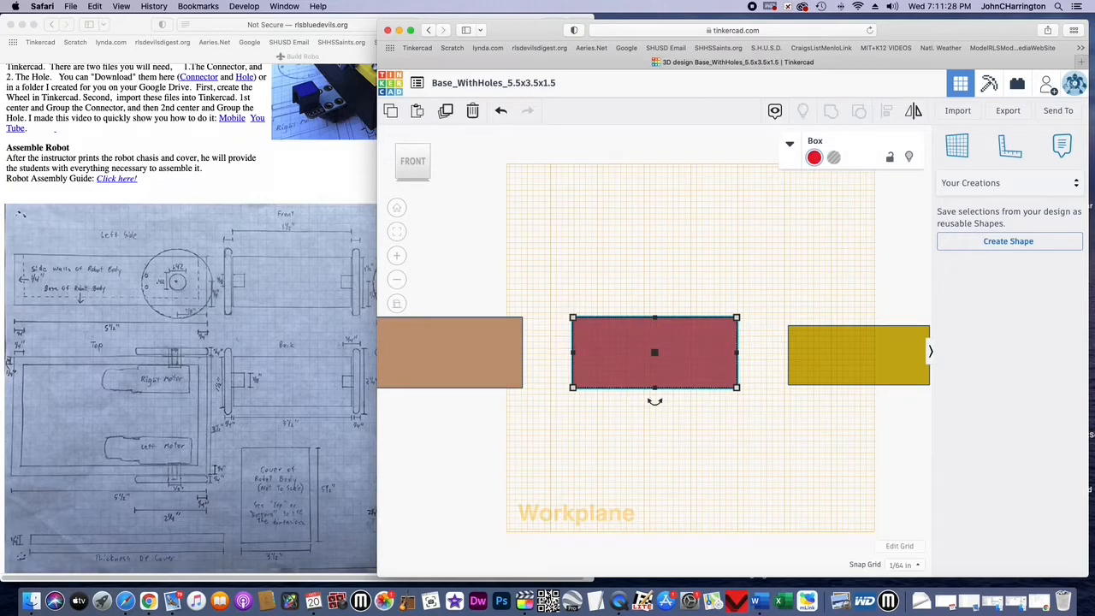
{"action": "left_click", "coordinate": [756, 291]}
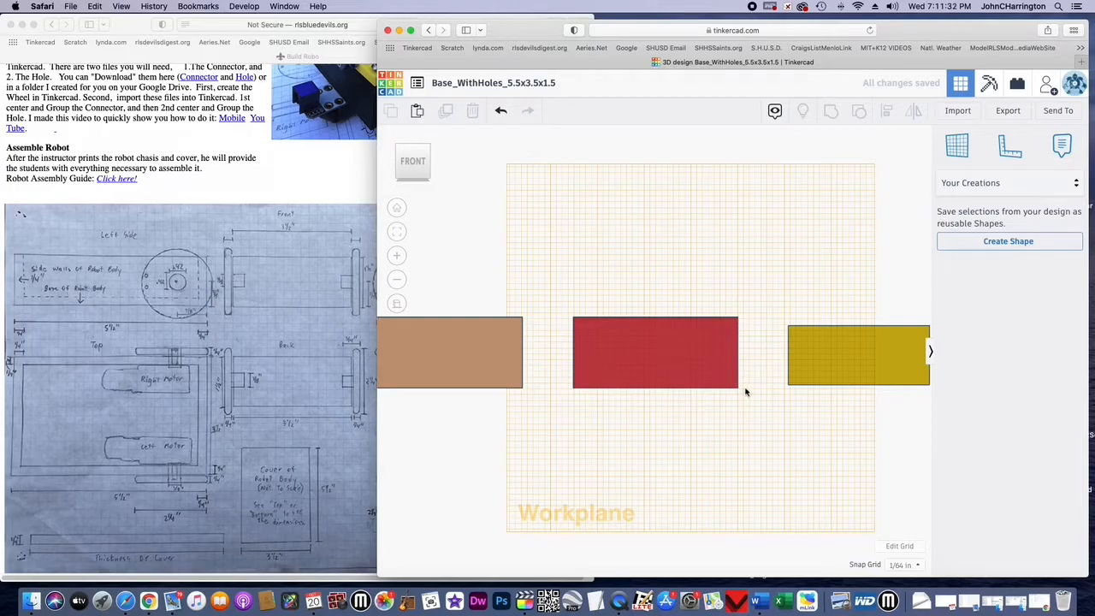
{"action": "left_click", "coordinate": [726, 372]}
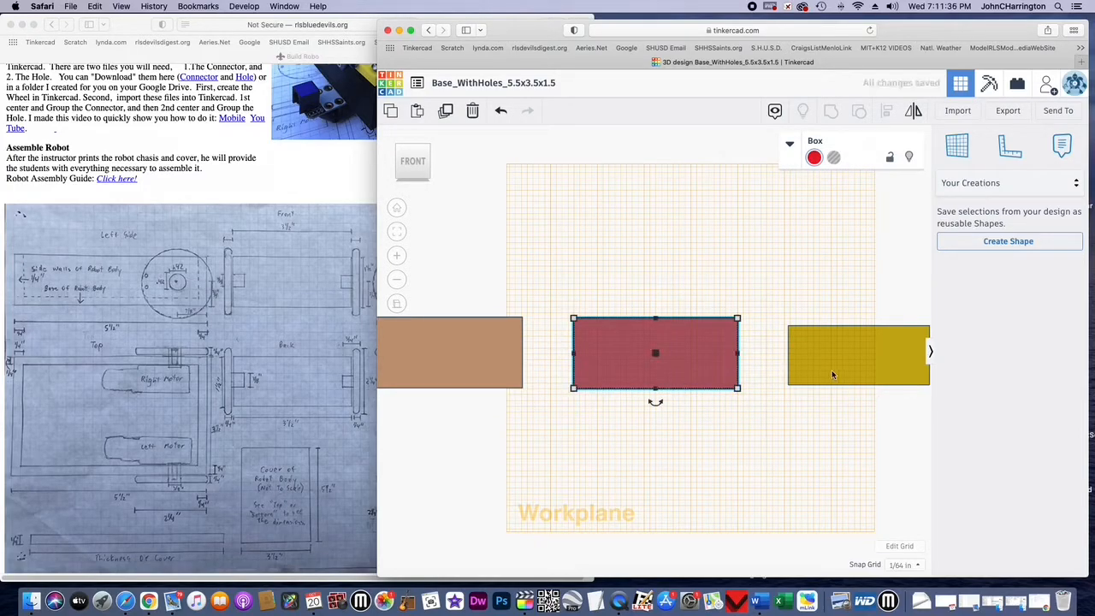
Step: Move the yellow box into the red box in the front view, roughly centred sideways with their top edges flush
{"action": "left_click_drag", "start_coordinate": [658, 347], "coordinate": [649, 347]}
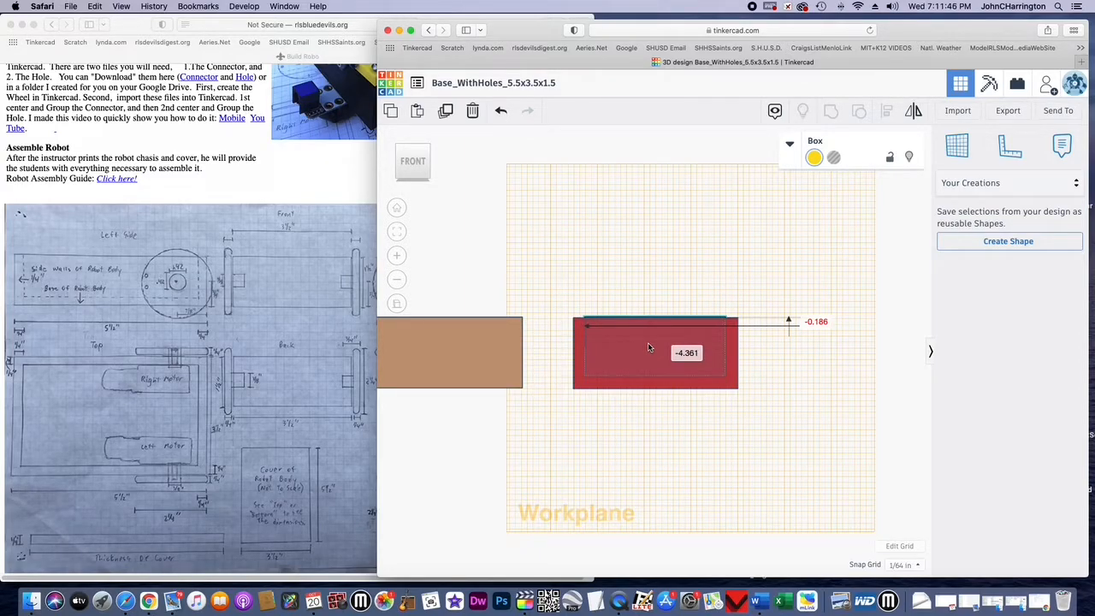
{"action": "left_click_drag", "start_coordinate": [648, 346], "coordinate": [649, 347]}
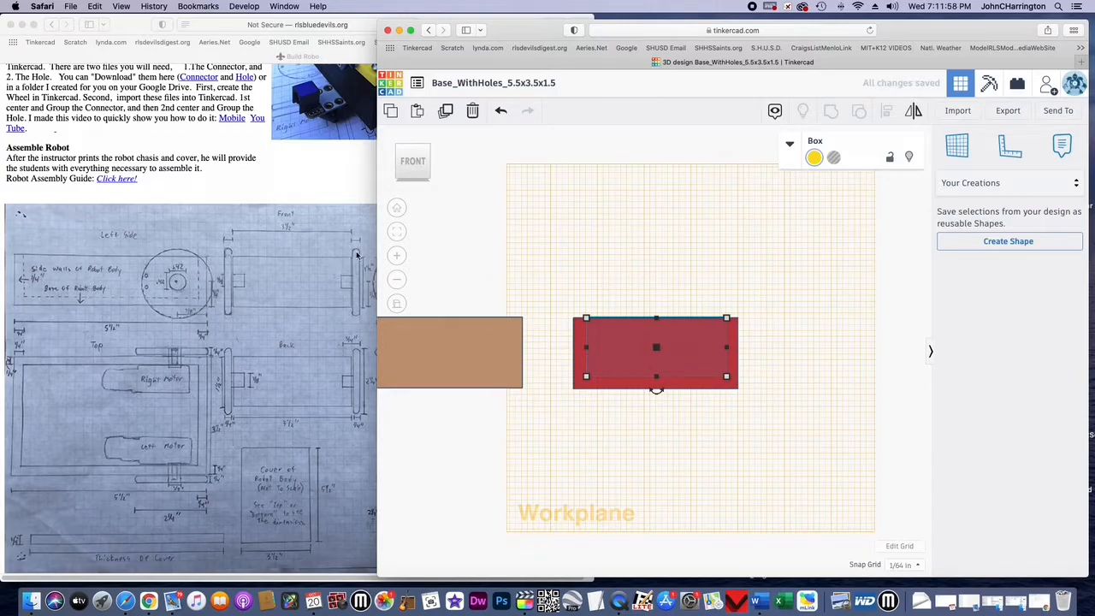
{"action": "left_click", "coordinate": [398, 234]}
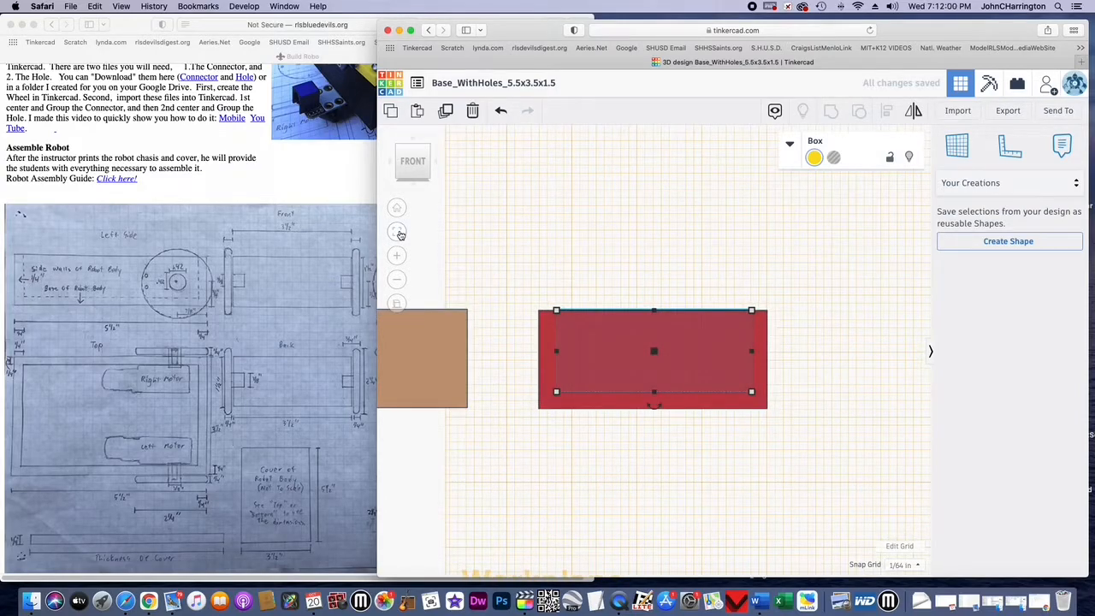
{"action": "left_click", "coordinate": [398, 257]}
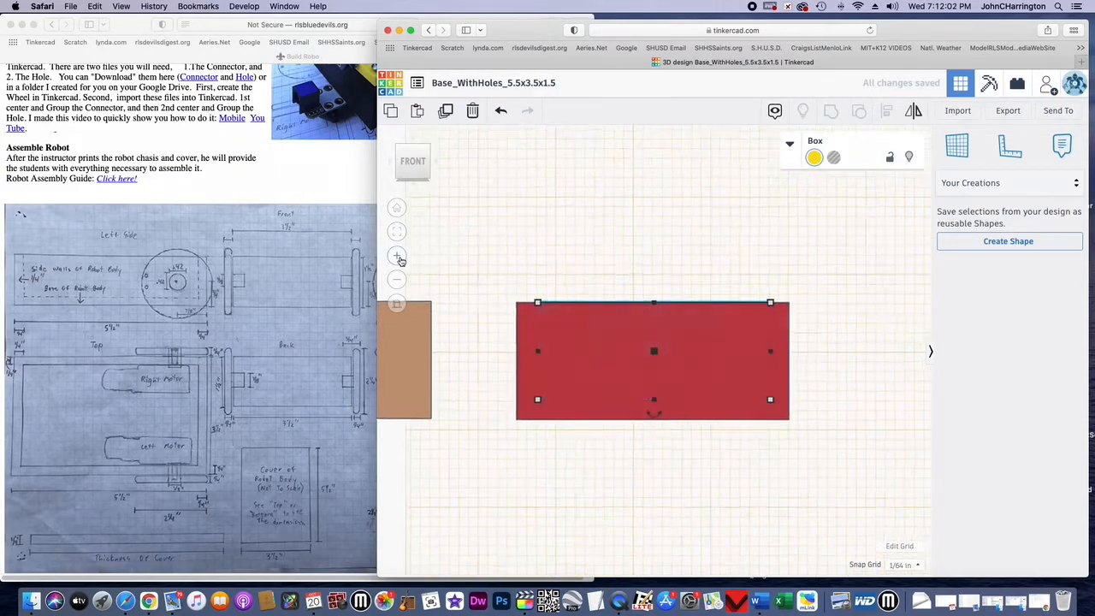
{"action": "left_click", "coordinate": [398, 257]}
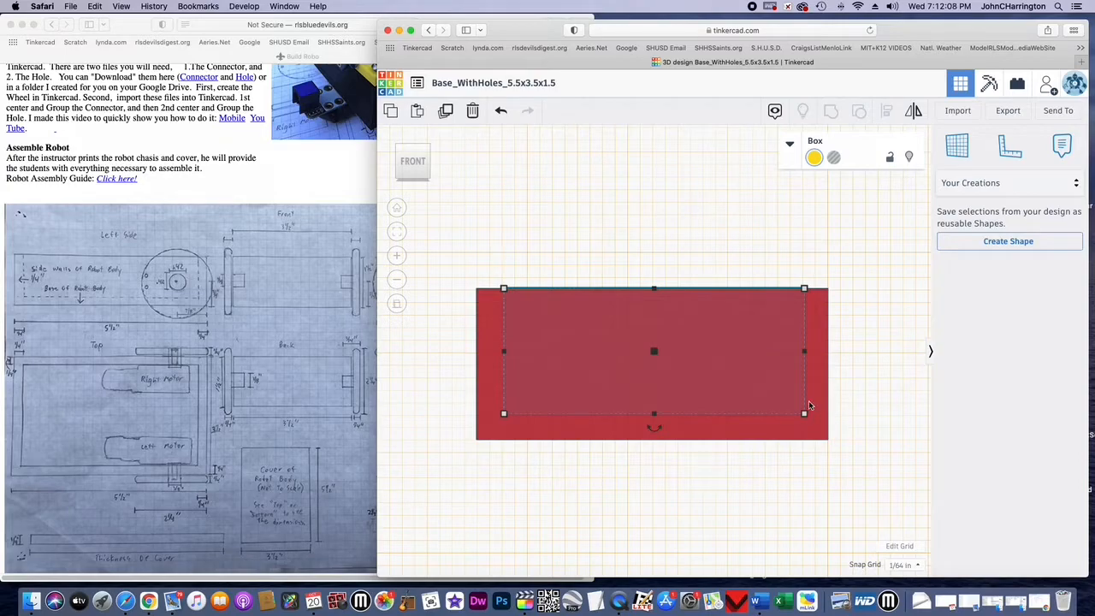
Step: Recolour the red outer box to the light yellow preset
{"action": "mouse_move", "coordinate": [503, 414]}
{"action": "left_click", "coordinate": [822, 333]}
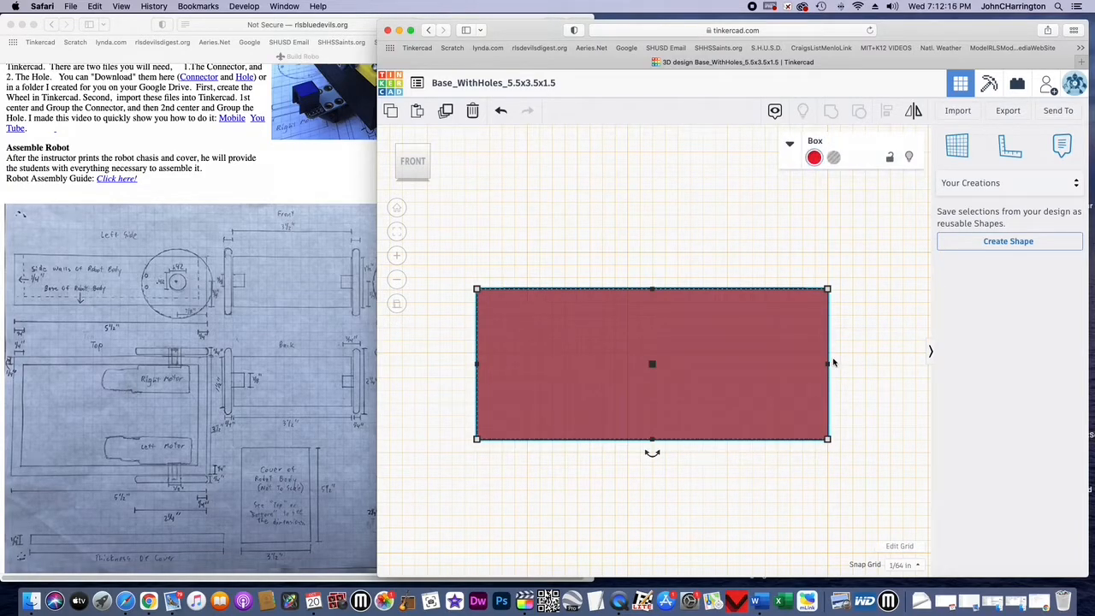
{"action": "left_click", "coordinate": [814, 157]}
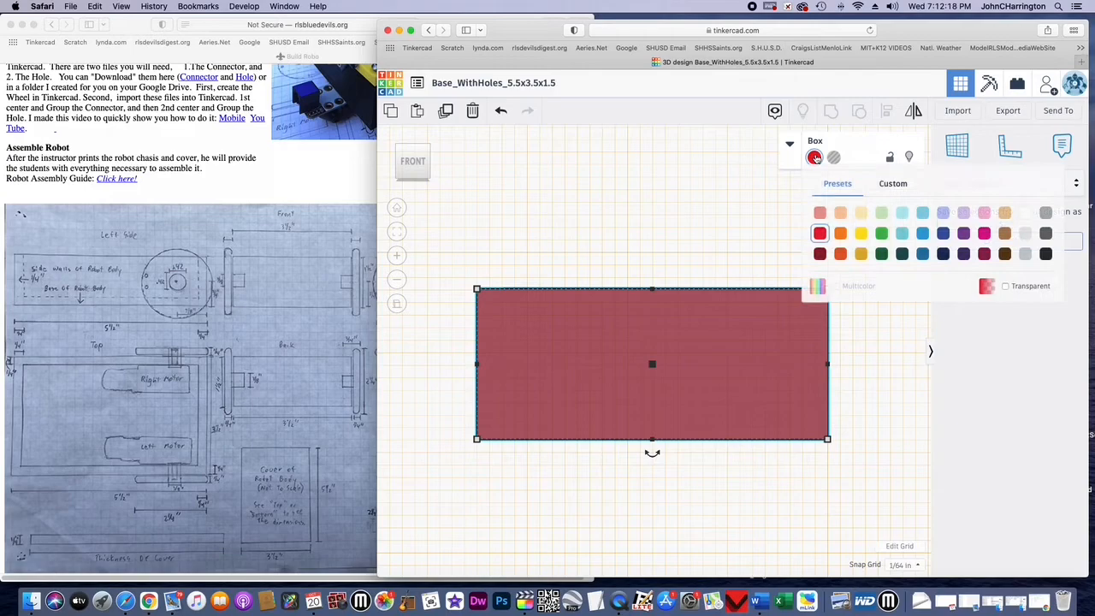
{"action": "left_click", "coordinate": [862, 215]}
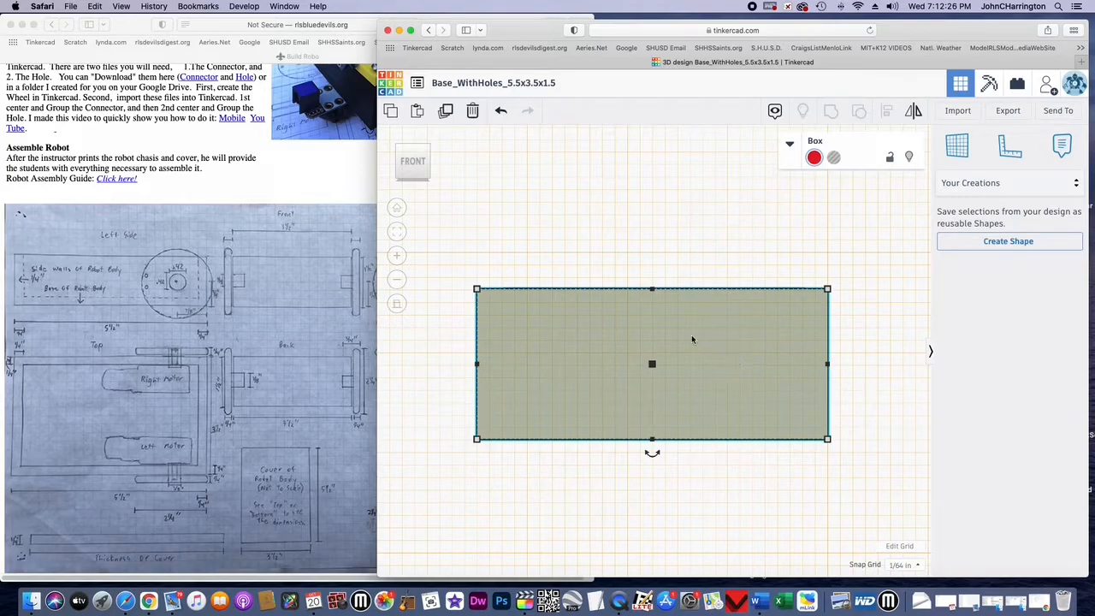
Step: Stretch the yellow inner box upward past the outer box's top edge in the front view, to about 1.313 in high
{"action": "left_click", "coordinate": [412, 148]}
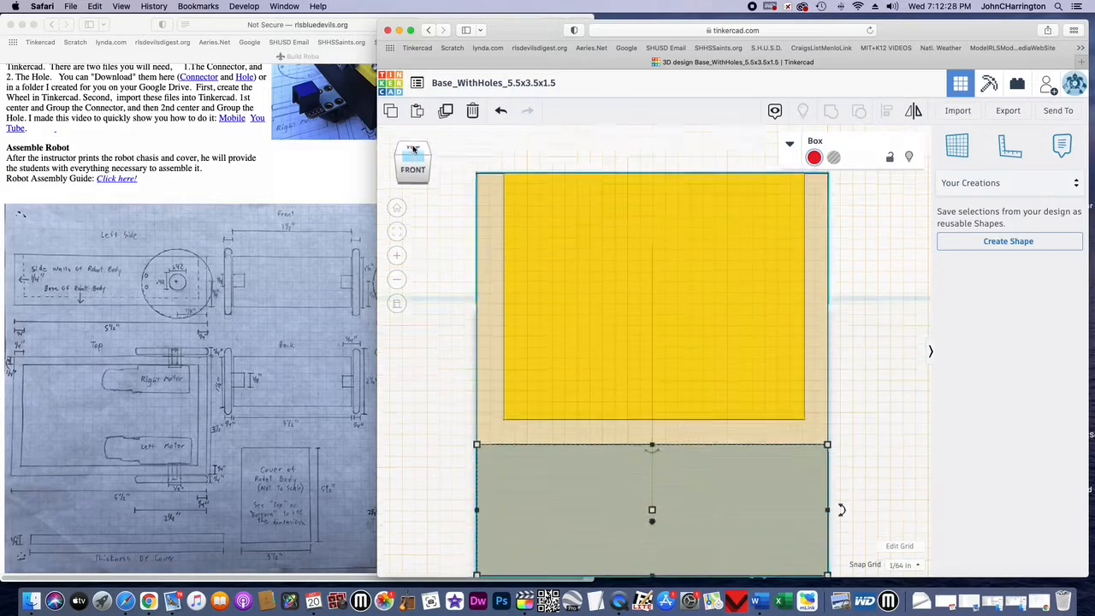
{"action": "left_click", "coordinate": [618, 378]}
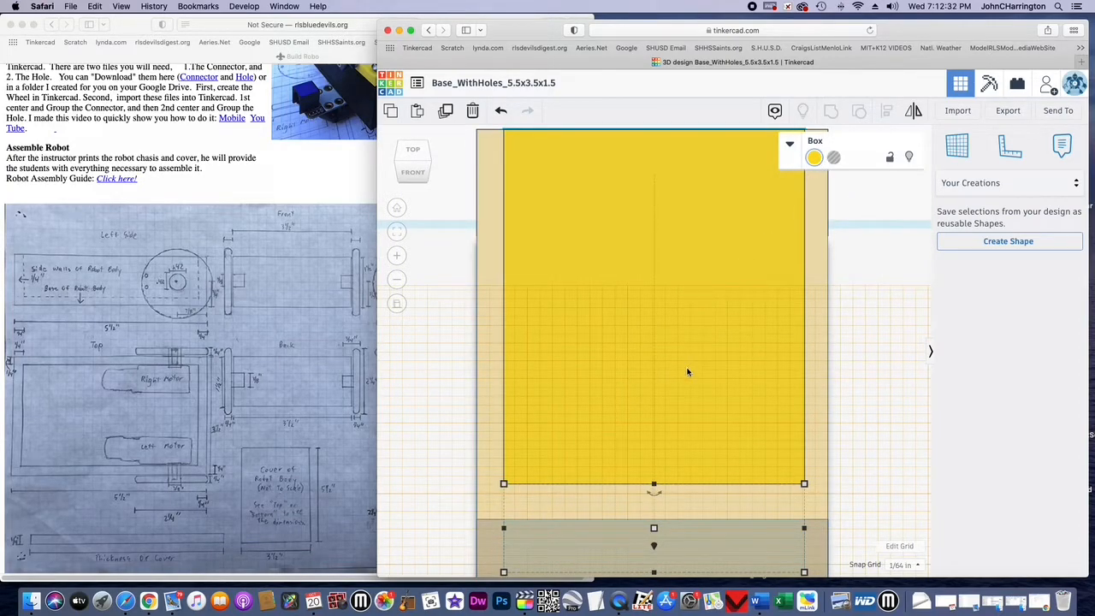
{"action": "left_click", "coordinate": [413, 157]}
{"action": "left_click", "coordinate": [415, 174]}
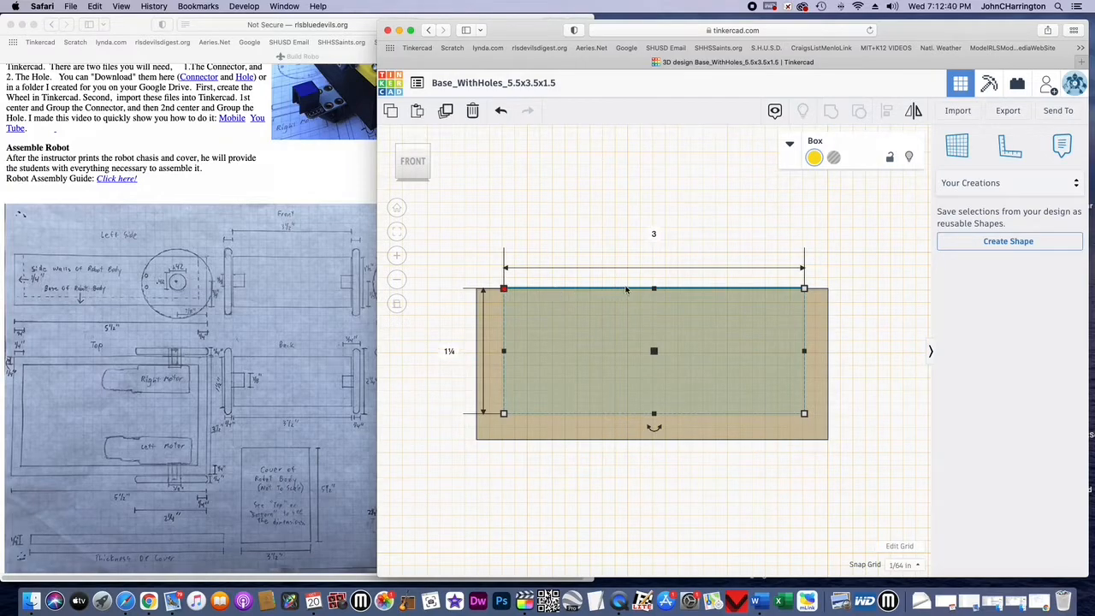
{"action": "left_click_drag", "start_coordinate": [653, 290], "coordinate": [653, 280]}
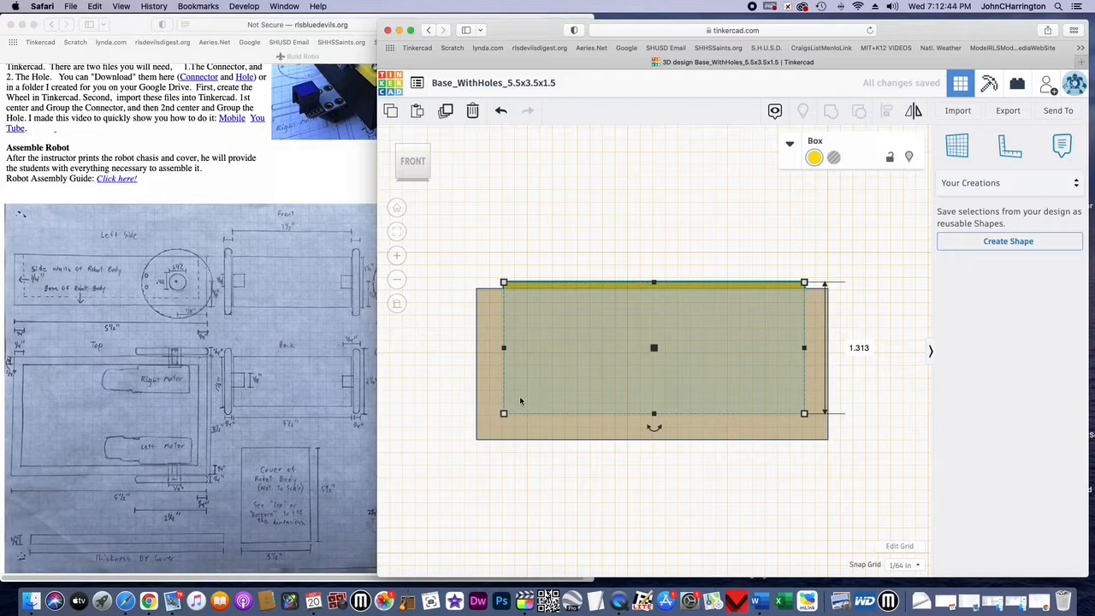
Step: Nudge the yellow box slightly down and left so it sits centred between the outer box's side walls
{"action": "left_click", "coordinate": [768, 393]}
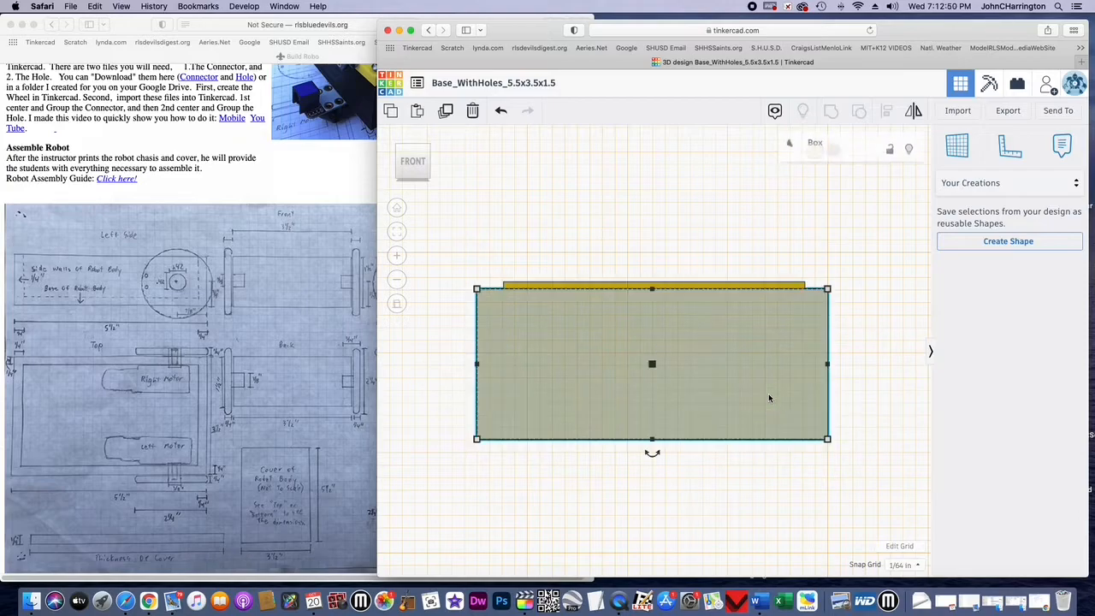
{"action": "left_click", "coordinate": [751, 287]}
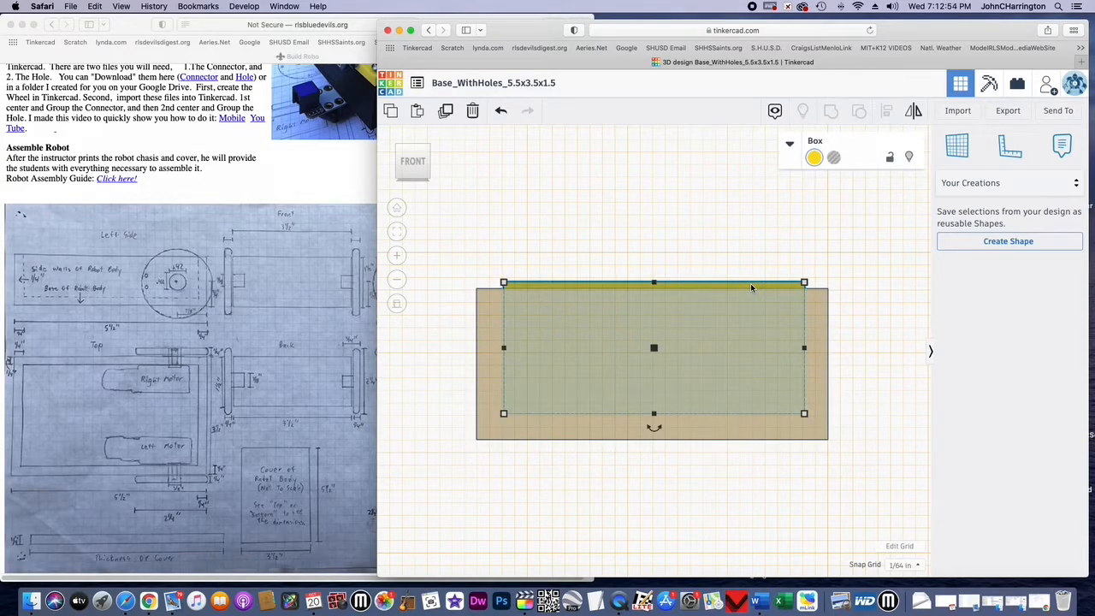
{"action": "key", "text": "super+Down"}
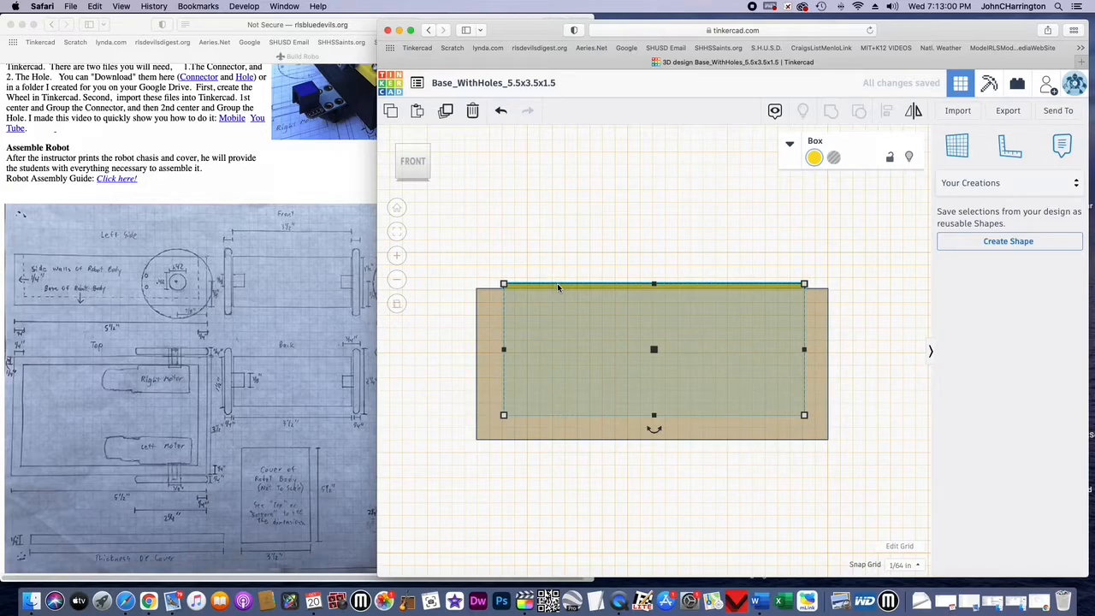
{"action": "key", "text": "Left"}
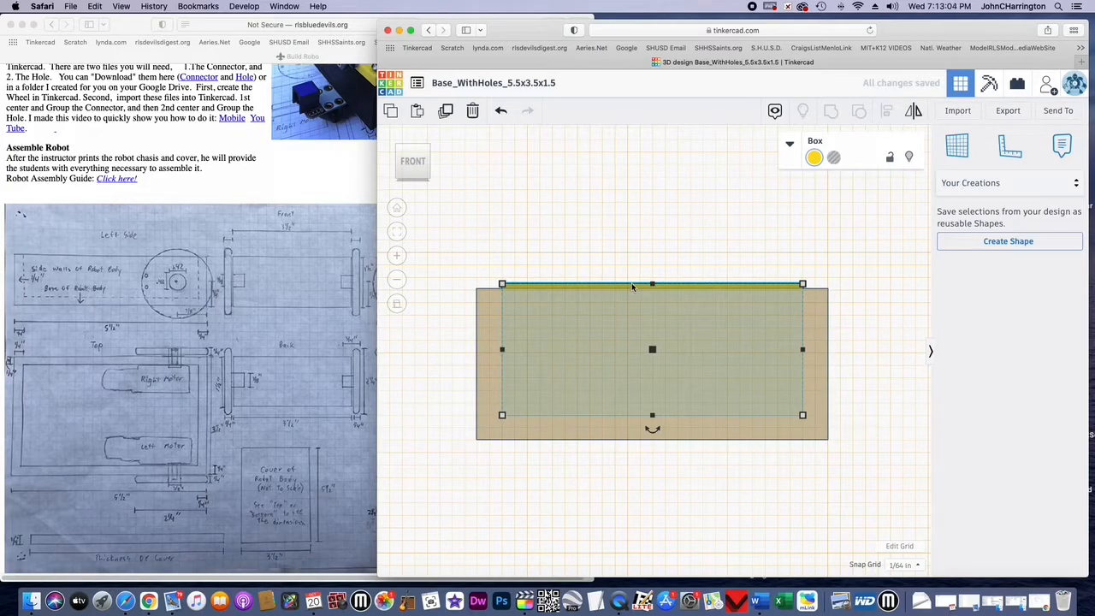
Step: Turn the yellow inner box into a hole and group it with the outer box
{"action": "left_click", "coordinate": [834, 159]}
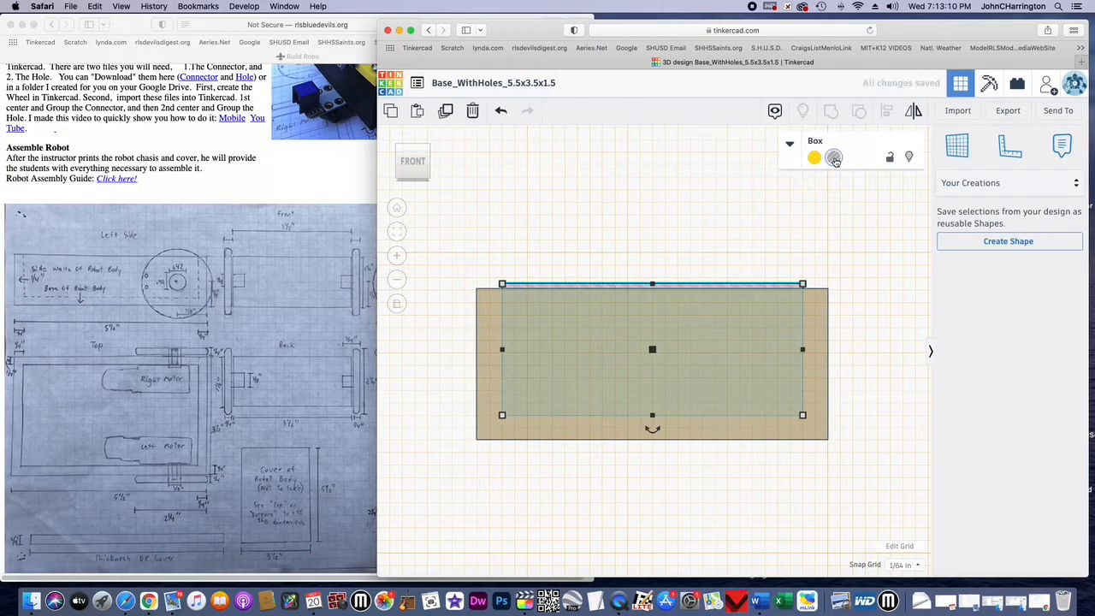
{"action": "left_click", "coordinate": [815, 331], "text": "shift"}
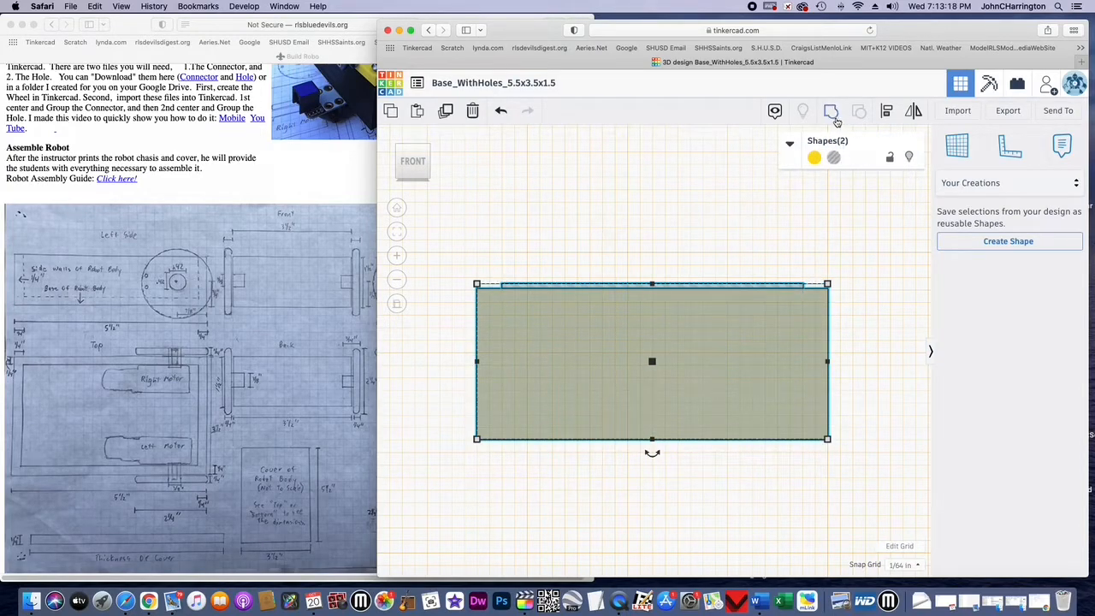
{"action": "left_click", "coordinate": [833, 116]}
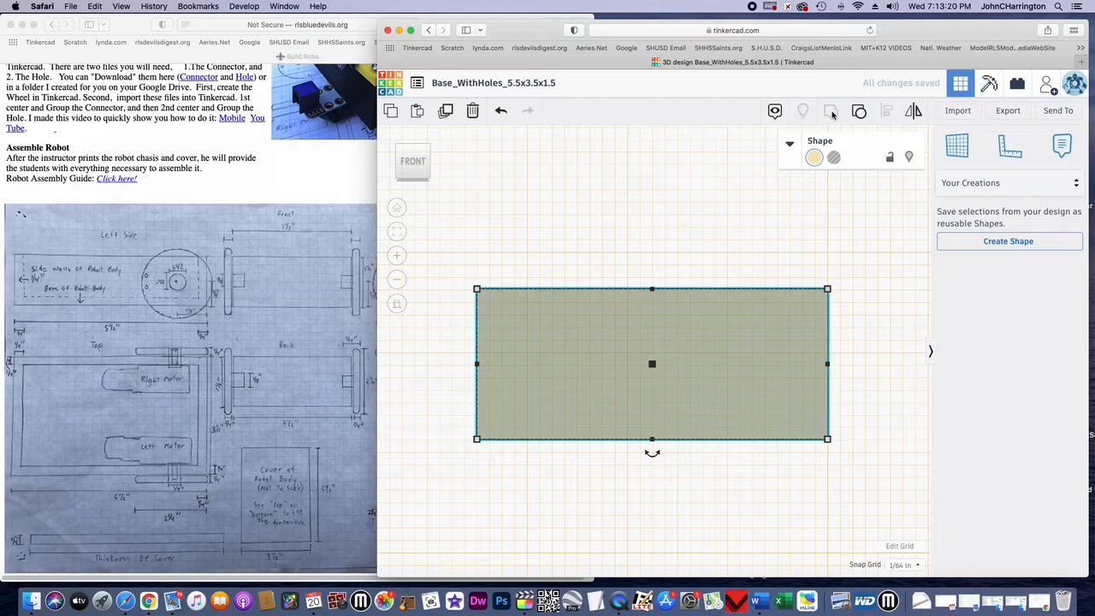
Step: Place the workplane on the floor of the base's cavity in the top view and ungroup the base
{"action": "left_click", "coordinate": [414, 150]}
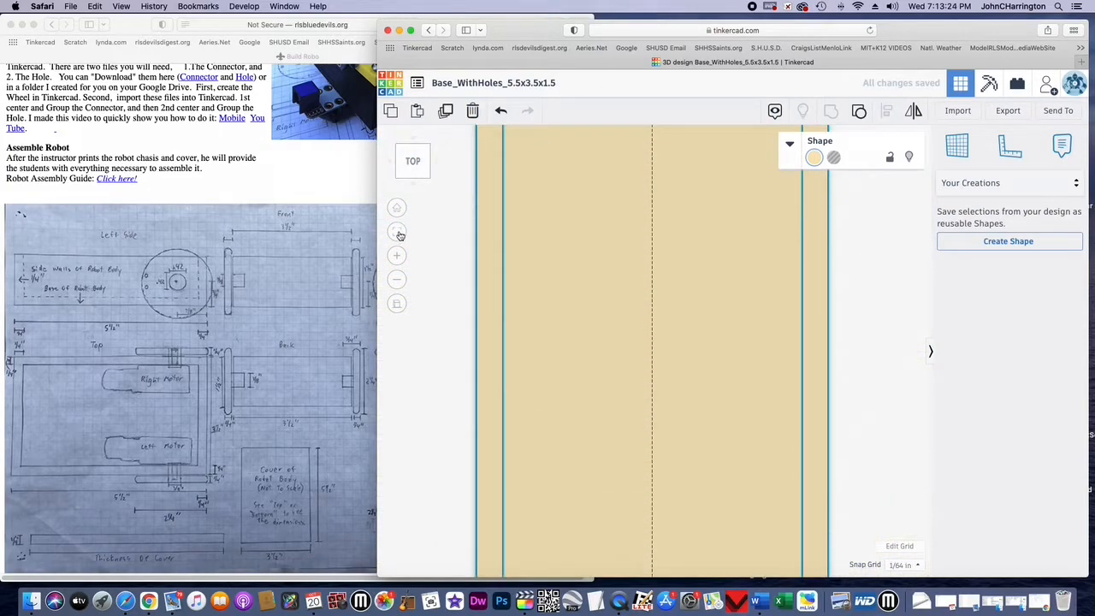
{"action": "left_click", "coordinate": [397, 280]}
{"action": "left_click", "coordinate": [397, 281]}
{"action": "left_click", "coordinate": [397, 282]}
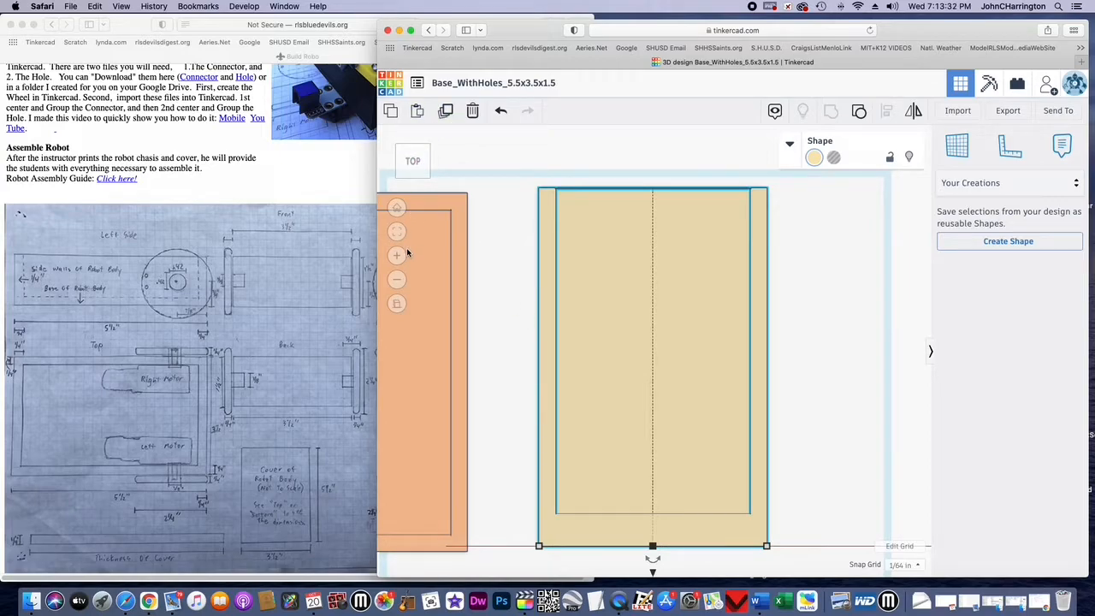
{"action": "left_click", "coordinate": [415, 174]}
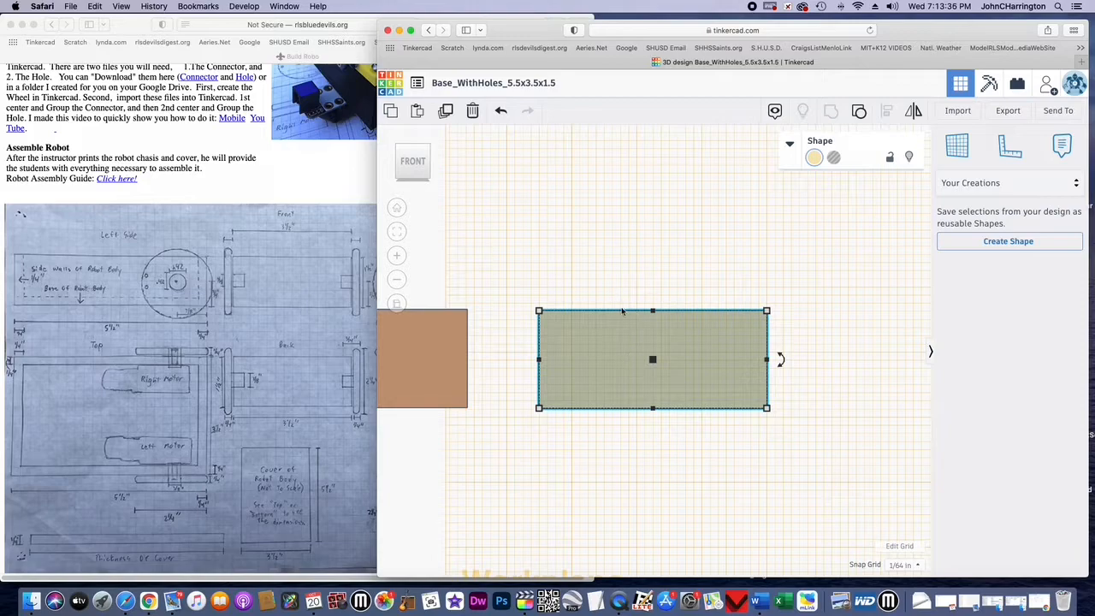
{"action": "left_click", "coordinate": [418, 149]}
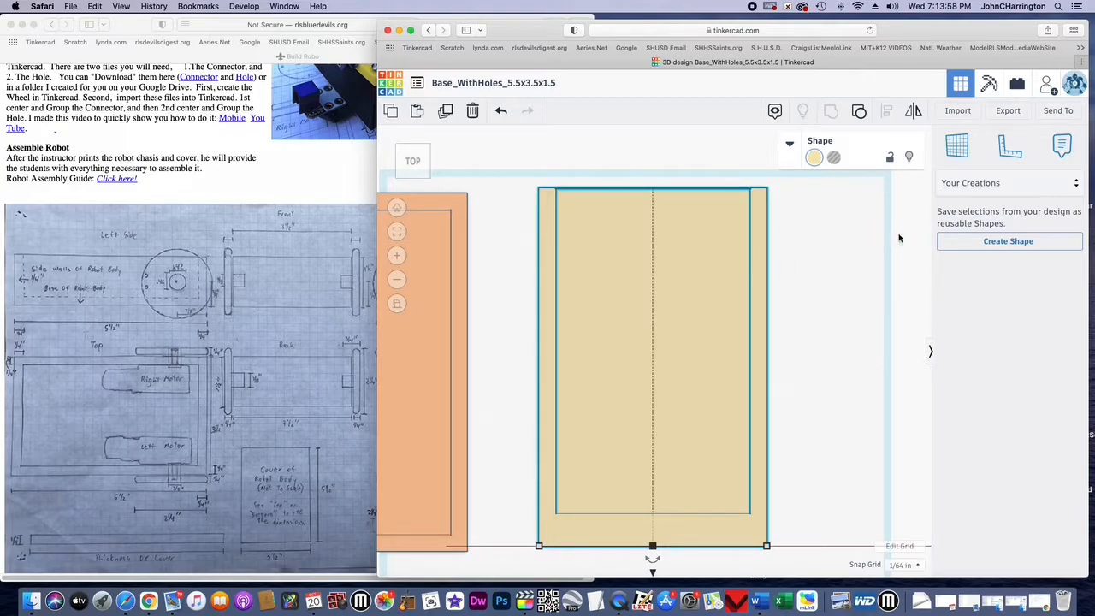
{"action": "left_click", "coordinate": [960, 152]}
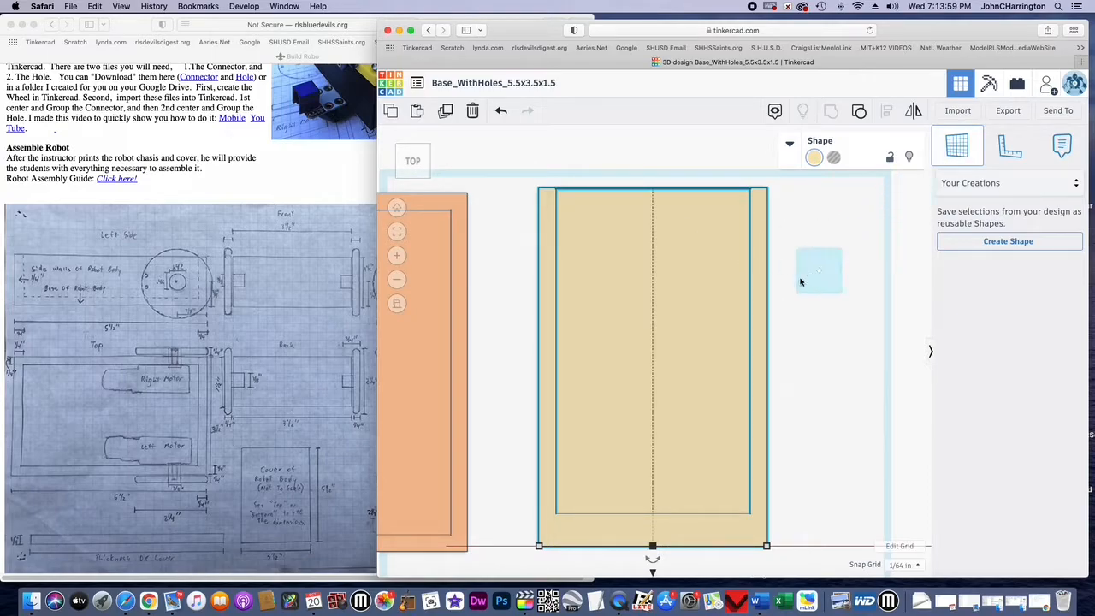
{"action": "left_click", "coordinate": [692, 329]}
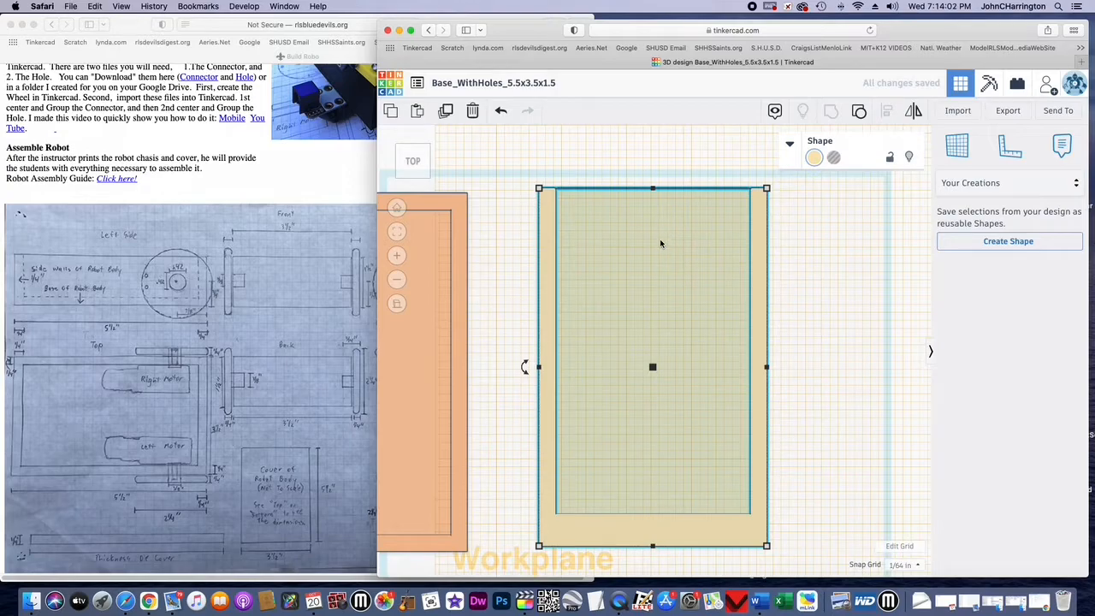
{"action": "left_click", "coordinate": [860, 112]}
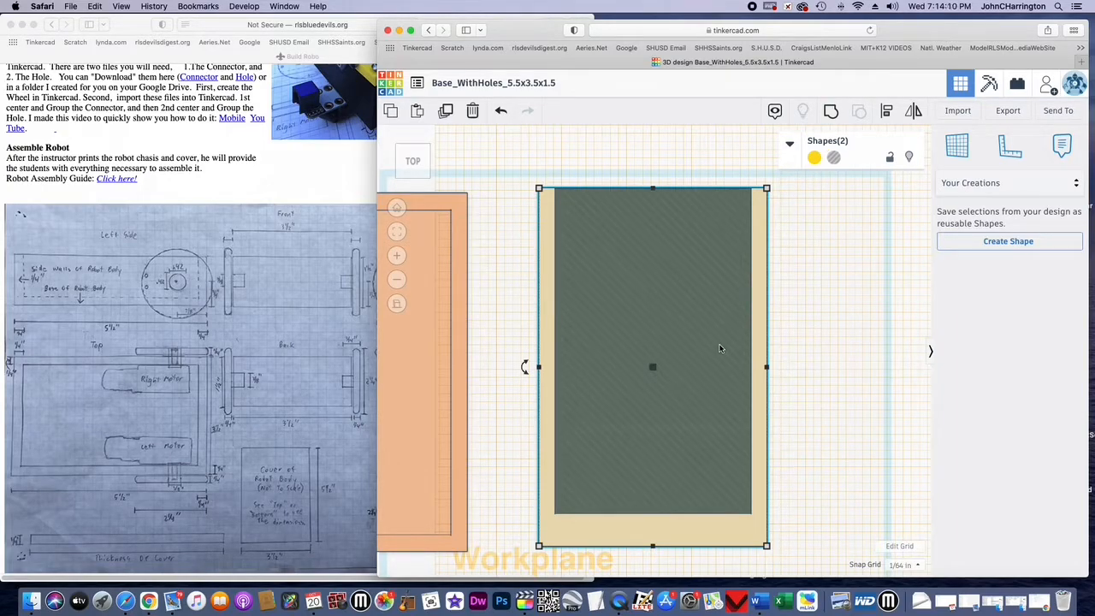
Step: Move the outer box and the hole box together slightly up and to the right in the top view
{"action": "key", "text": "Down"}
{"action": "key", "text": "Down"}
{"action": "key", "text": "Down"}
{"action": "key", "text": "Down"}
{"action": "key", "text": "Down"}
{"action": "key", "text": "Down"}
{"action": "key", "text": "Down"}
{"action": "key", "text": "Down"}
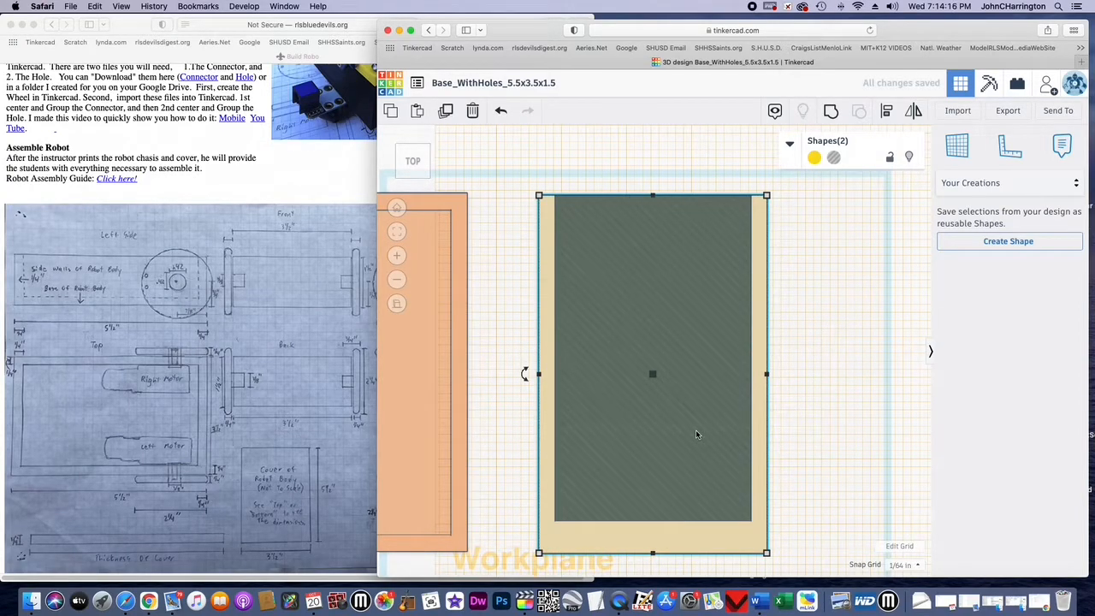
{"action": "left_click", "coordinate": [396, 279]}
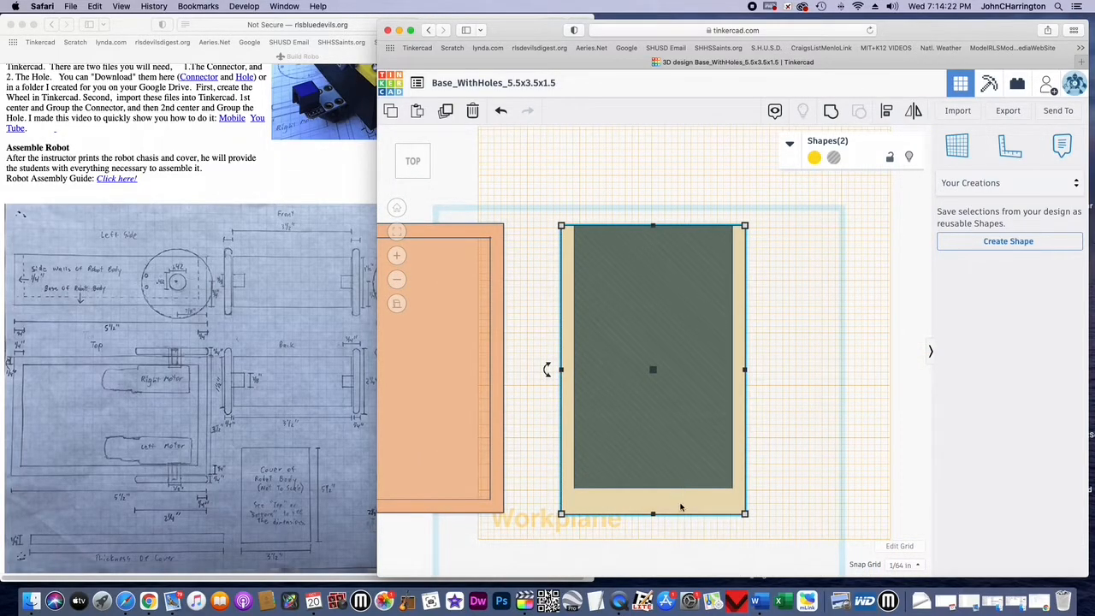
{"action": "left_click_drag", "start_coordinate": [680, 502], "coordinate": [702, 483]}
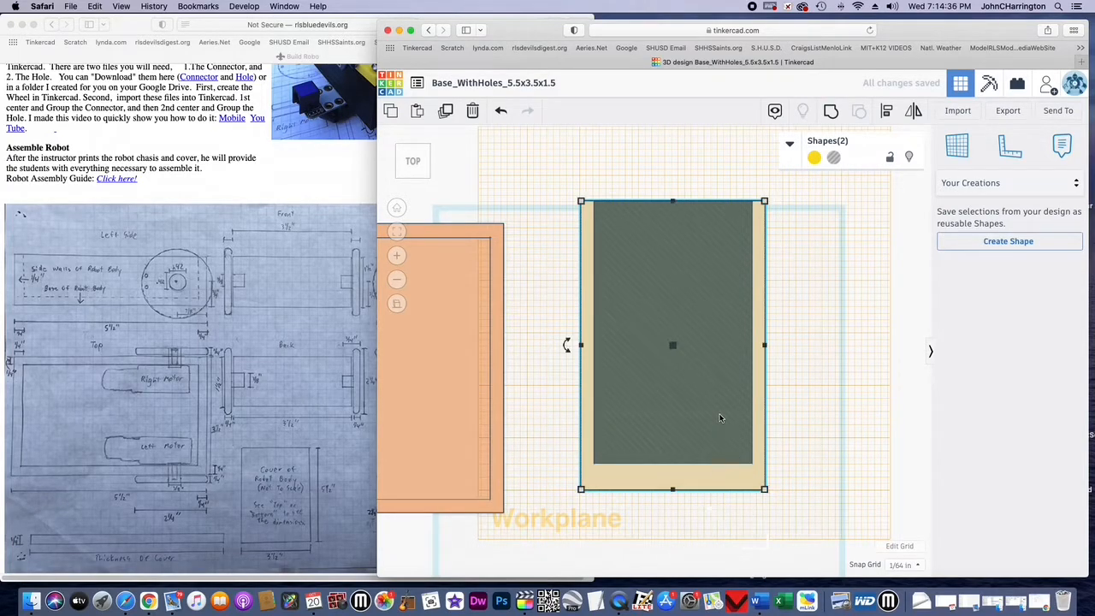
Step: Select only the inner hole box and change it back to a solid yellow box
{"action": "left_click", "coordinate": [832, 112]}
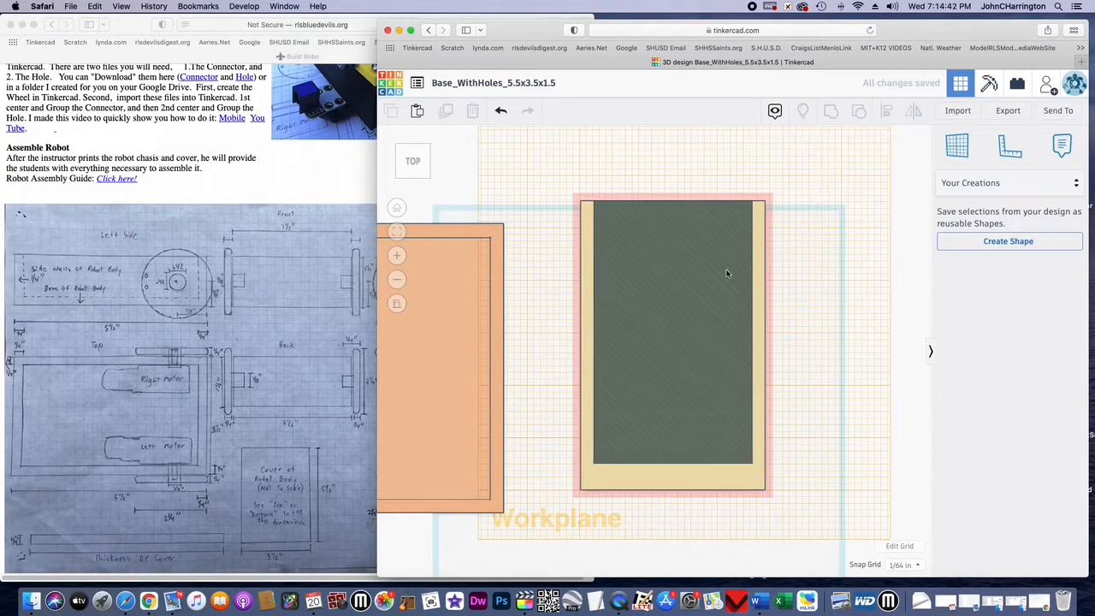
{"action": "left_click", "coordinate": [664, 365]}
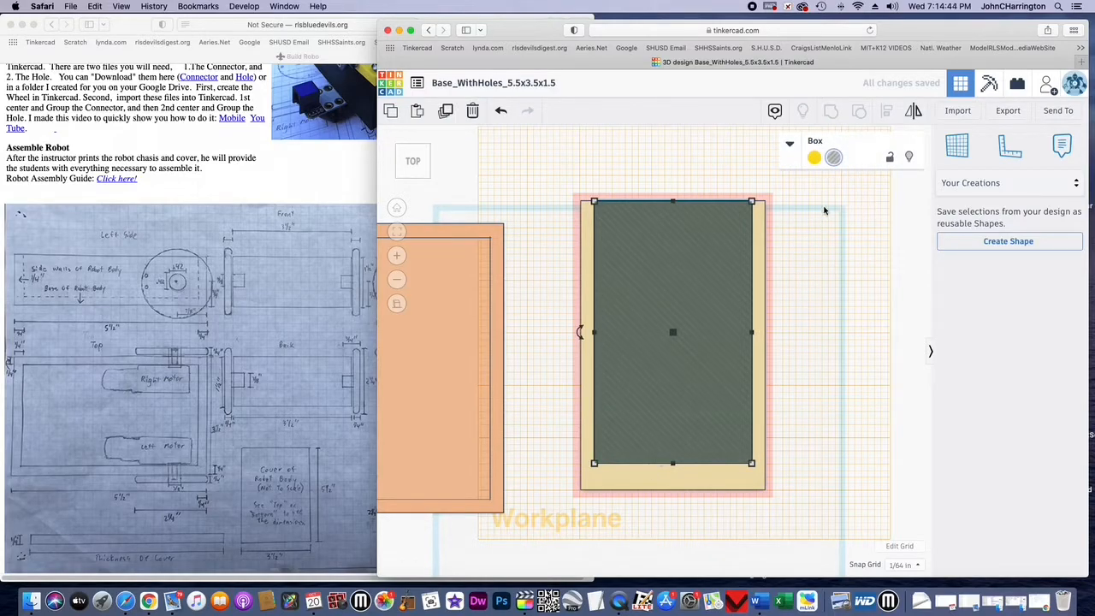
{"action": "left_click", "coordinate": [816, 158]}
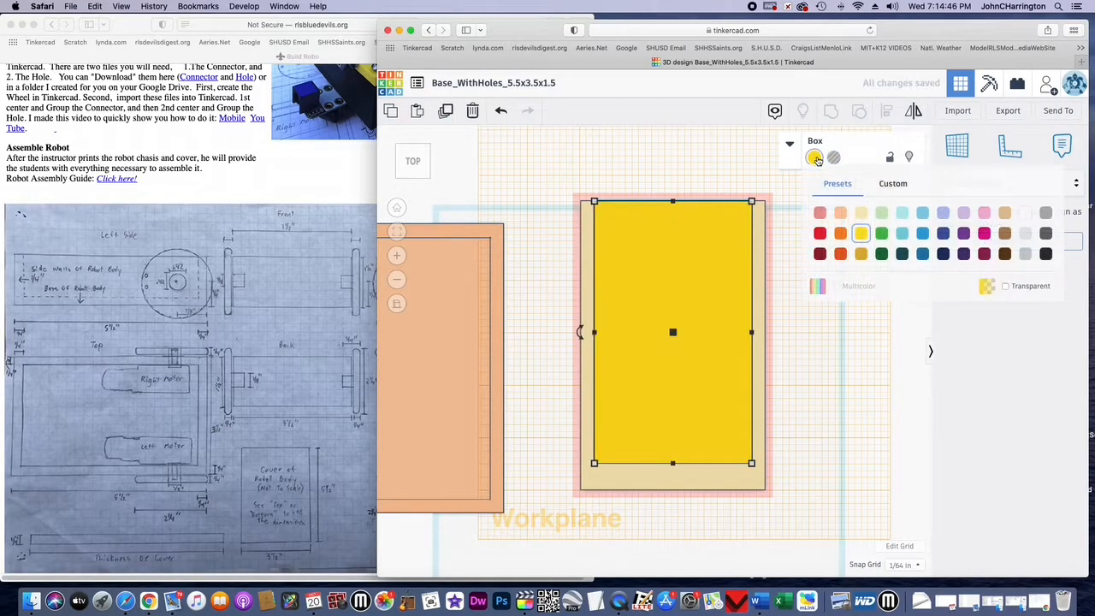
{"action": "left_click", "coordinate": [862, 235]}
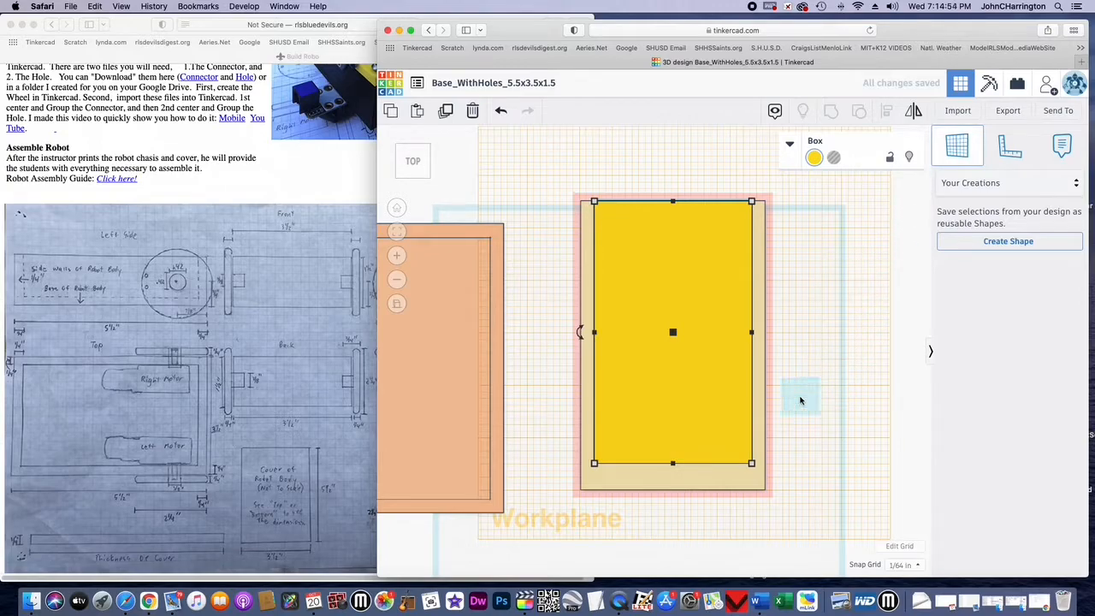
Step: Place the workplane on the outer box's top face and nudge the yellow box down until both end walls look equally thick
{"action": "left_click", "coordinate": [720, 479]}
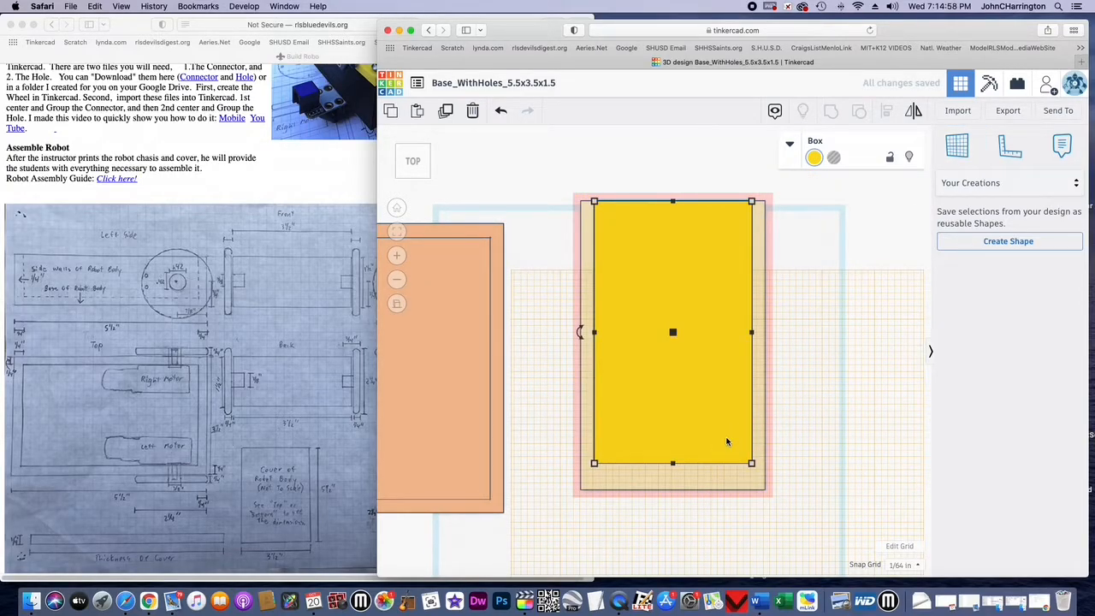
{"action": "key", "text": "Down"}
{"action": "key", "text": "Down"}
{"action": "key", "text": "Down"}
{"action": "key", "text": "Down"}
{"action": "key", "text": "Down"}
{"action": "key", "text": "Down"}
{"action": "key", "text": "Down"}
{"action": "key", "text": "Down"}
{"action": "key", "text": "Down"}
{"action": "key", "text": "Down"}
{"action": "key", "text": "Down"}
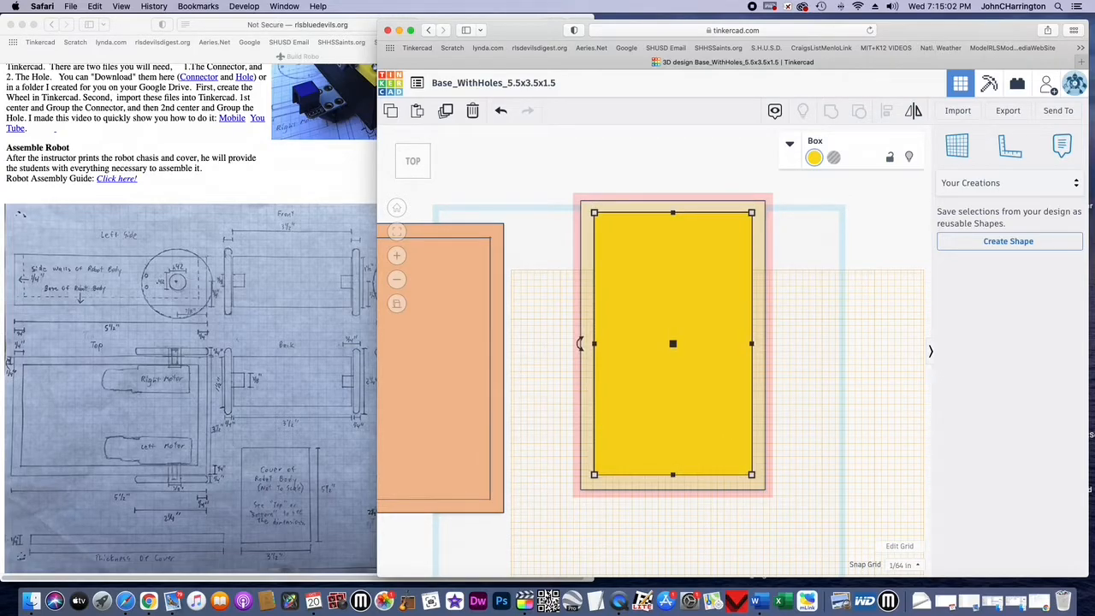
{"action": "key", "text": "Down"}
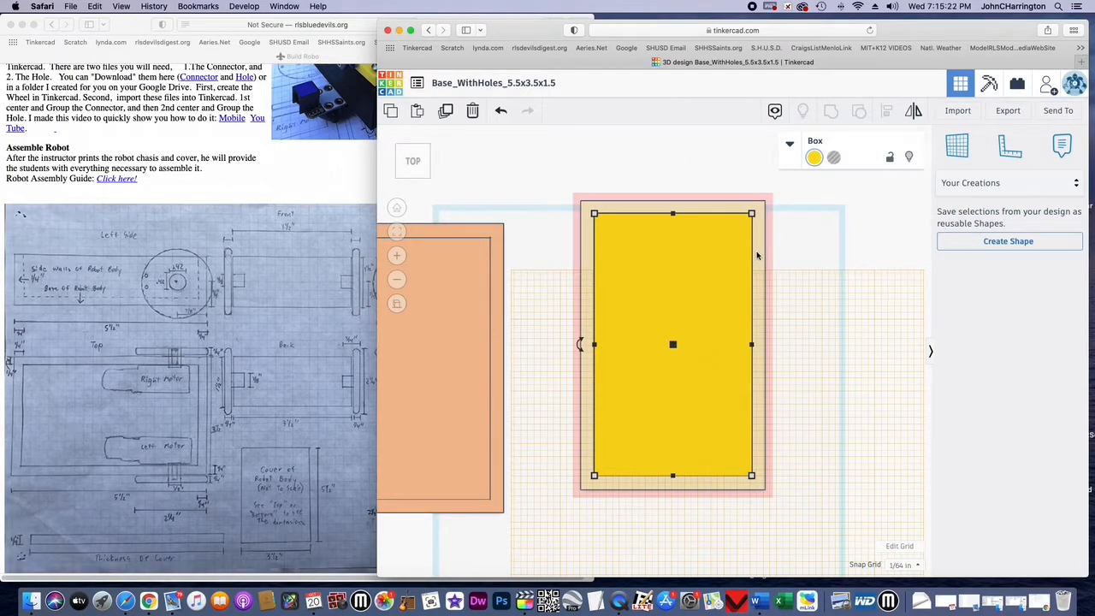
Step: Convert the centred yellow box to a hole, group it with the outer box to hollow the base, and deselect the result
{"action": "left_click", "coordinate": [834, 159]}
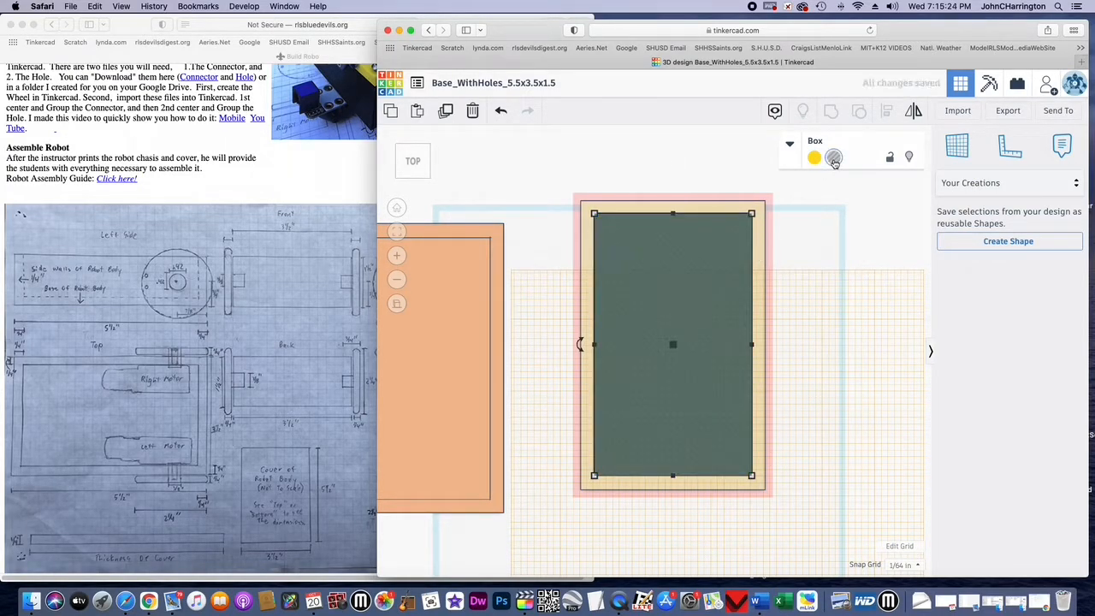
{"action": "left_click", "coordinate": [759, 274], "text": "shift"}
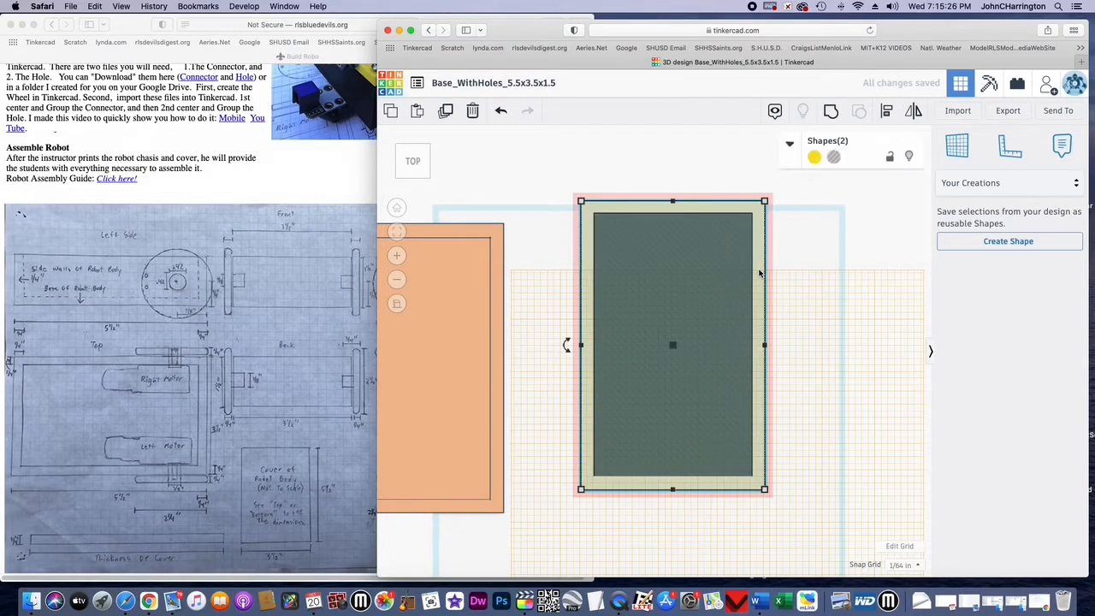
{"action": "left_click", "coordinate": [831, 116]}
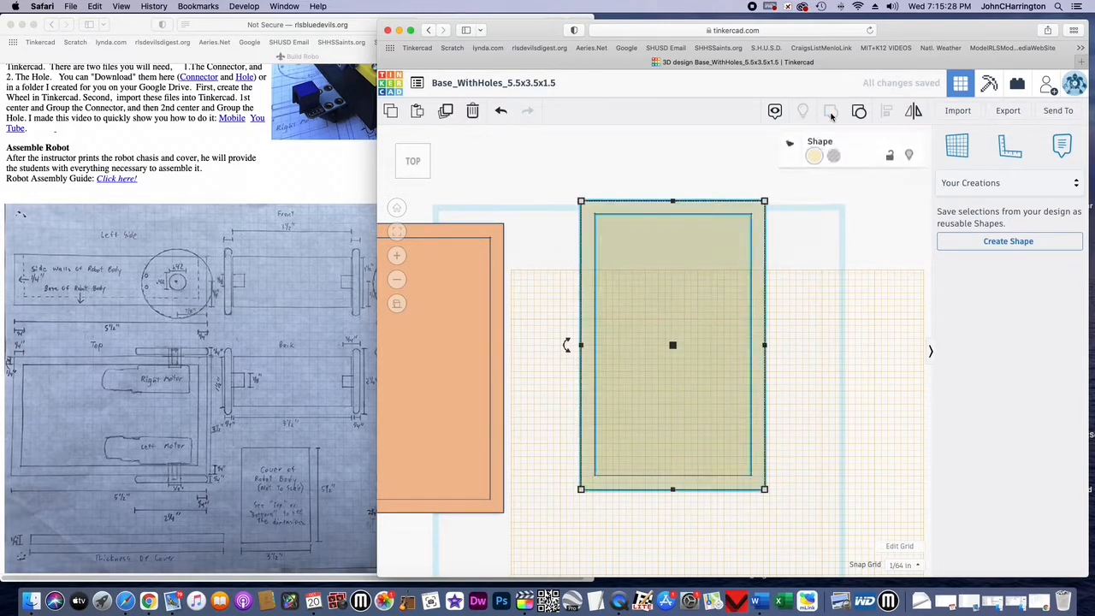
{"action": "left_click", "coordinate": [792, 310]}
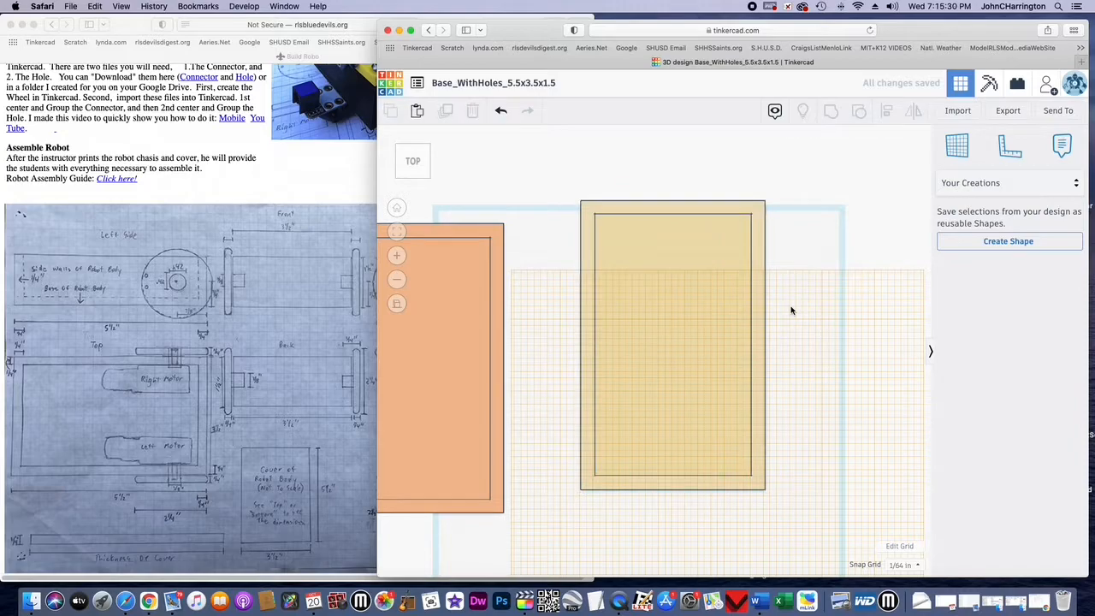
Step: Select the hollowed yellow base and examine its cavity and walls from a slightly tilted angle, ending back in the top view
{"action": "double_click", "coordinate": [675, 292]}
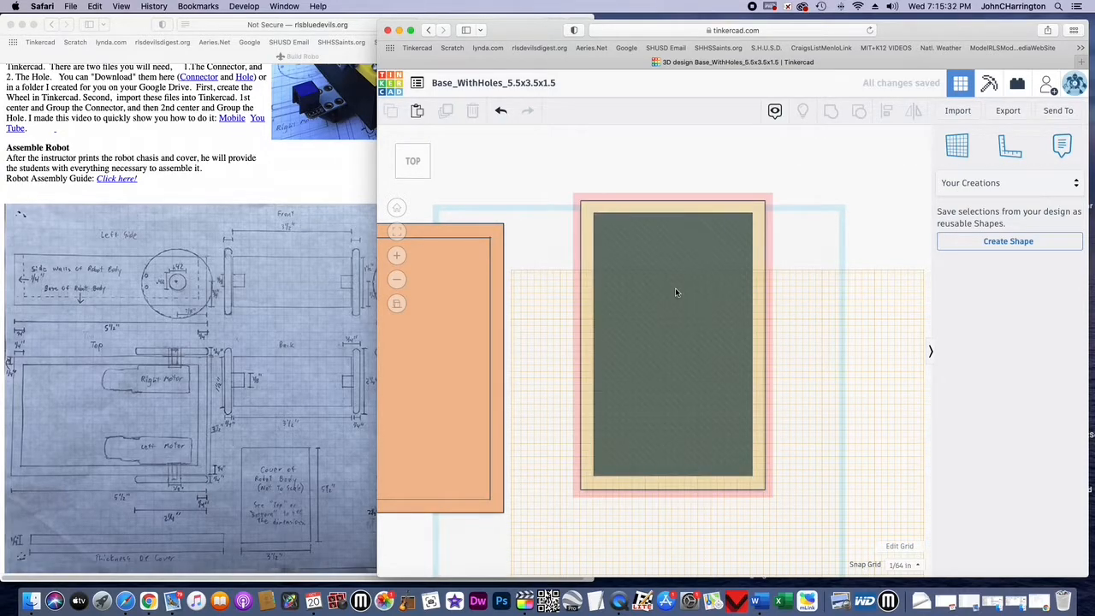
{"action": "left_click", "coordinate": [794, 293]}
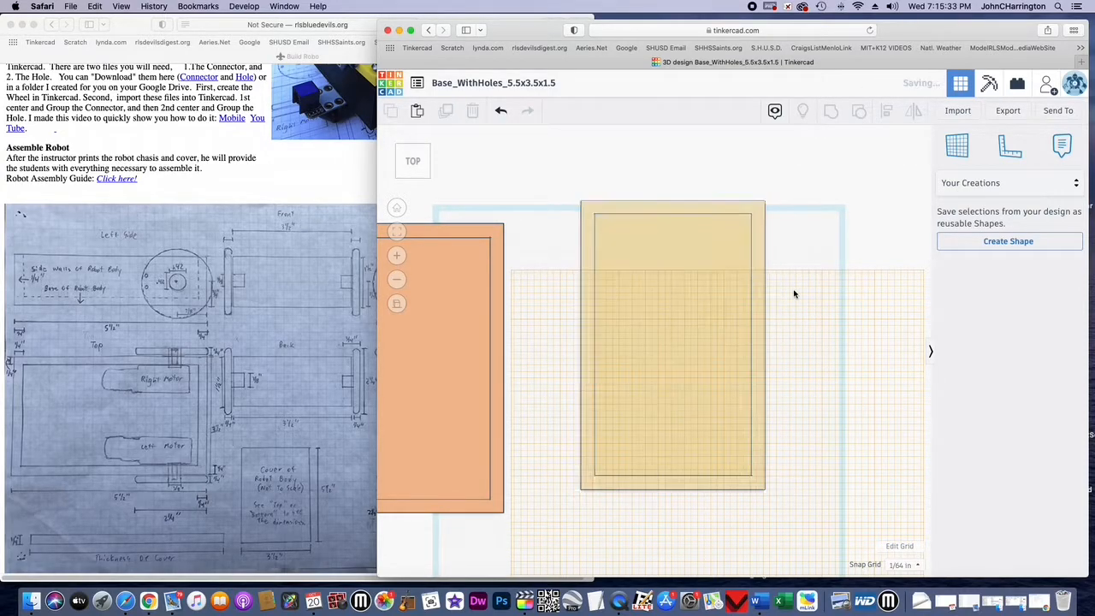
{"action": "left_click", "coordinate": [756, 231]}
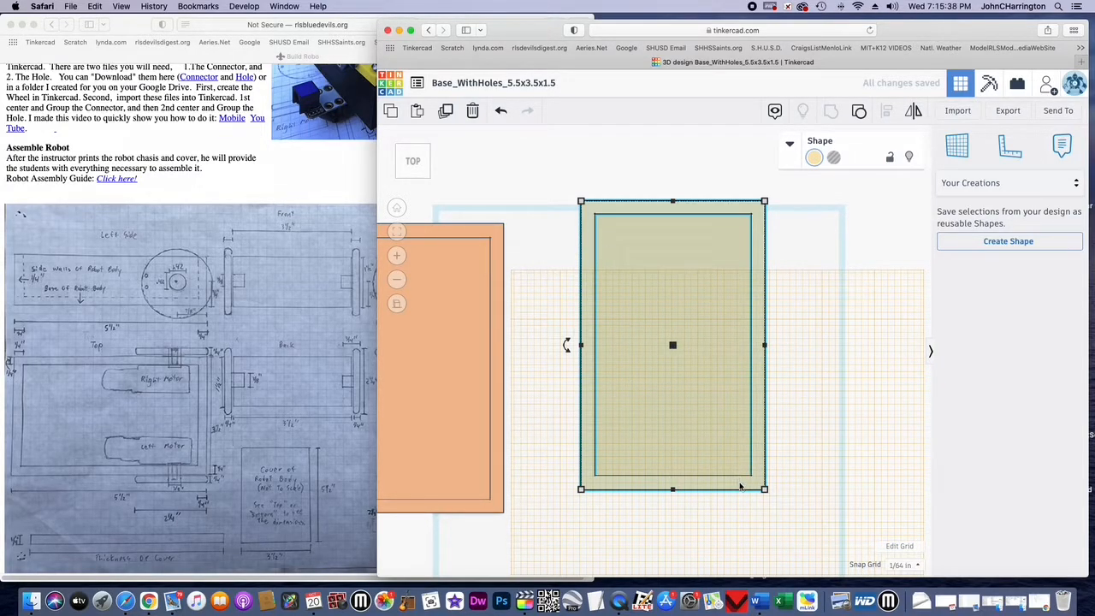
{"action": "left_click", "coordinate": [418, 174]}
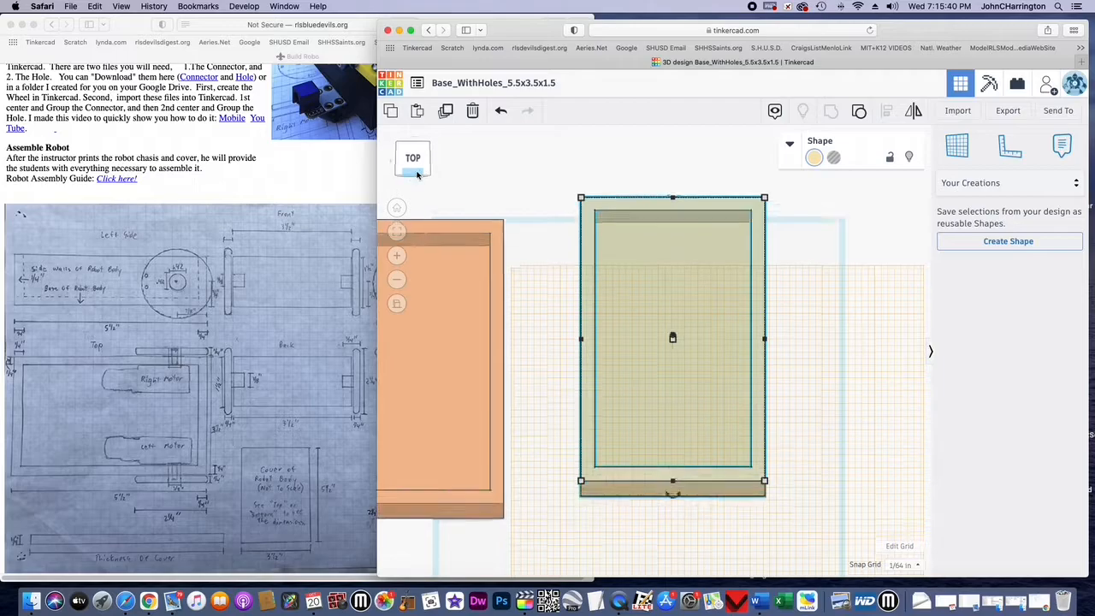
{"action": "mouse_move", "coordinate": [412, 174]}
{"action": "left_mouse_down"}
{"action": "mouse_move", "coordinate": [424, 176]}
{"action": "mouse_move", "coordinate": [397, 167]}
{"action": "mouse_move", "coordinate": [420, 178]}
{"action": "mouse_move", "coordinate": [416, 169]}
{"action": "mouse_move", "coordinate": [396, 176]}
{"action": "mouse_move", "coordinate": [419, 181]}
{"action": "mouse_move", "coordinate": [398, 181]}
{"action": "left_mouse_up"}
{"action": "left_click", "coordinate": [406, 171]}
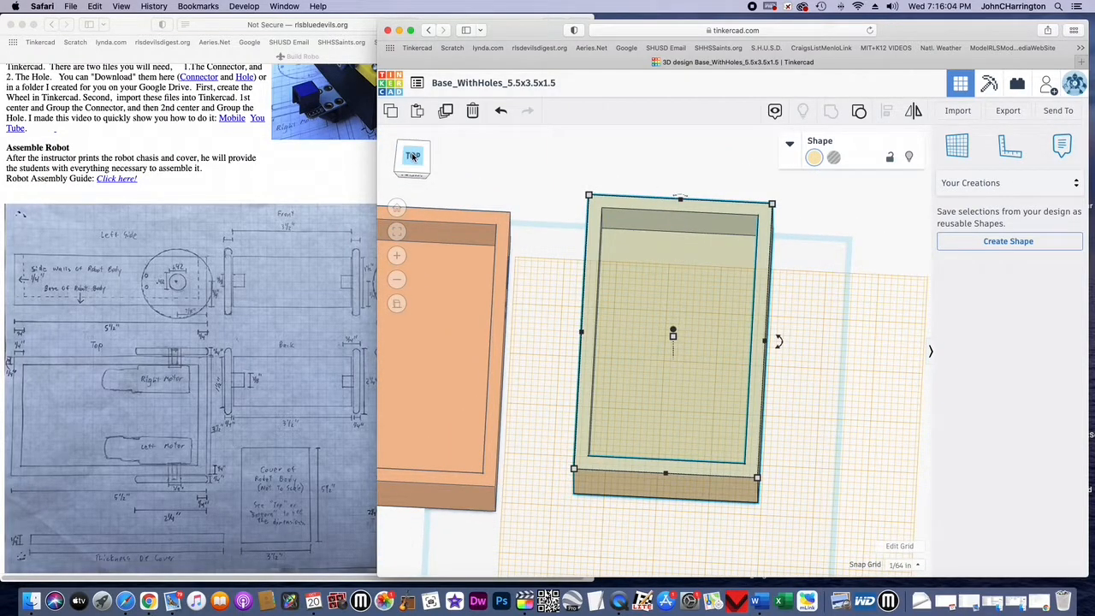
{"action": "left_click", "coordinate": [413, 157]}
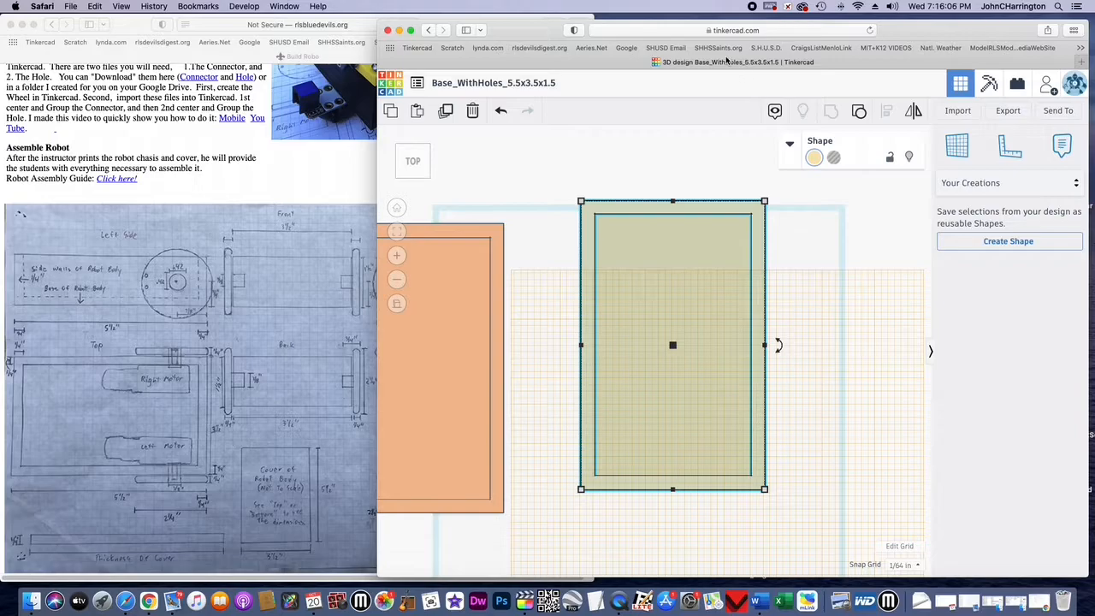